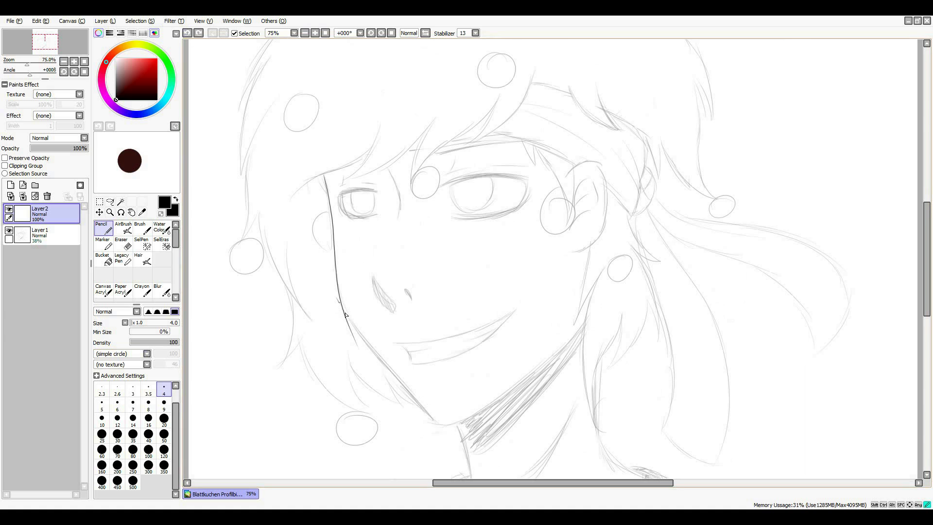
Step: Ink the cheek contour and the jawline up towards the ear, then clean up the line overshoot at the chin
scroll(337, 257, "up", 2)
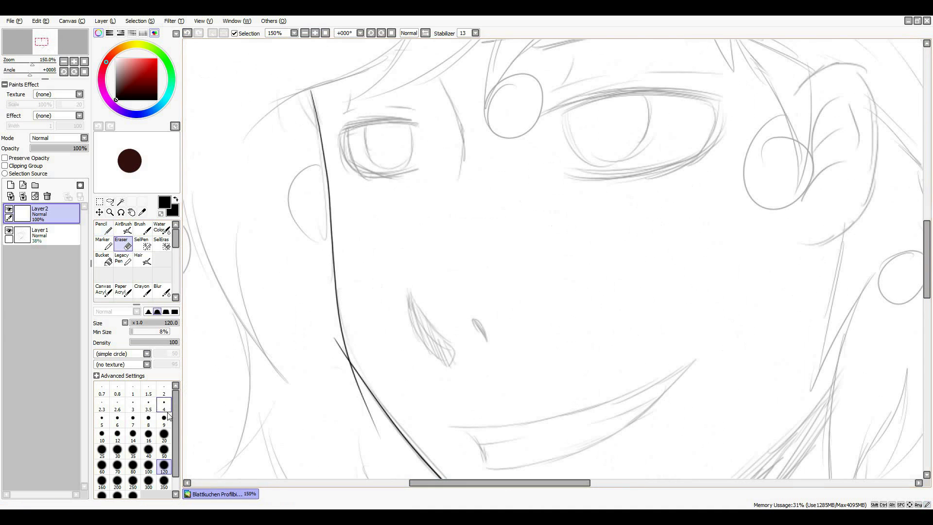
left_click_drag(927, 261, 927, 295)
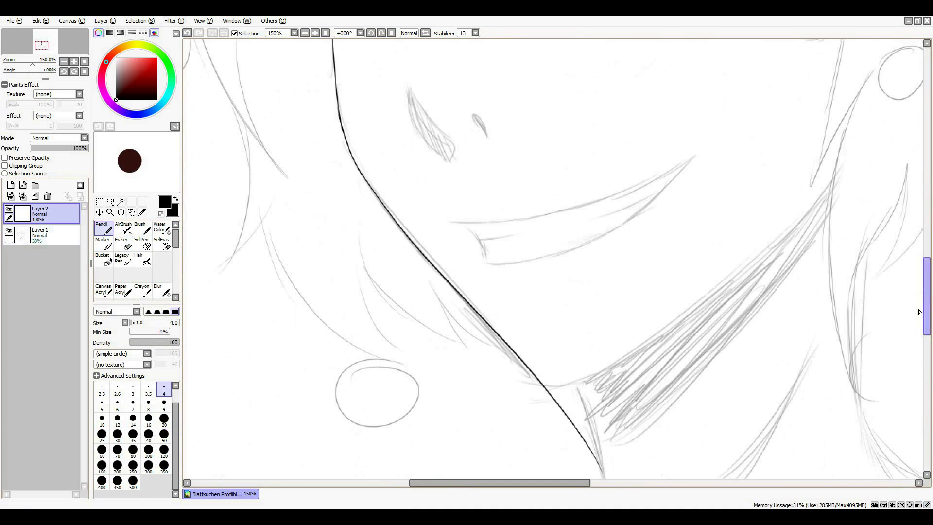
left_click_drag(543, 388, 859, 136)
scroll(583, 243, "down", 2)
scroll(541, 344, "up", 1)
key("ctrl+z")
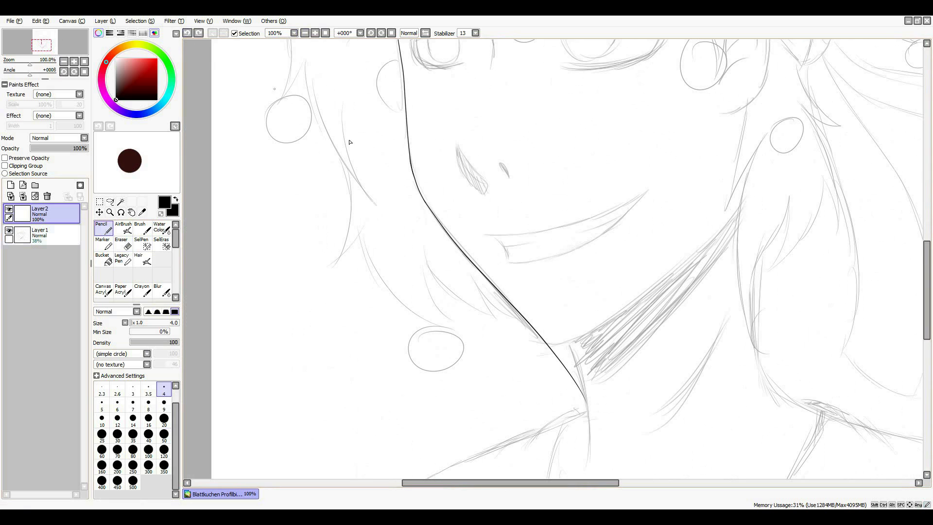
key("ctrl+y")
key("e")
scroll(534, 384, "up", 1)
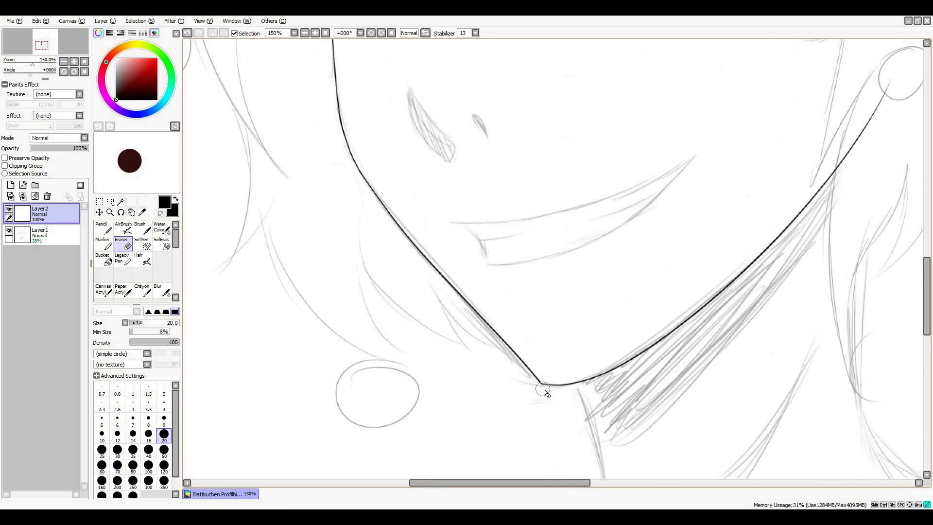
Step: Ink the ear's outline and inner folds together with the pointed hair strands in front of it
key("n")
scroll(544, 393, "down", 2)
left_click(310, 32)
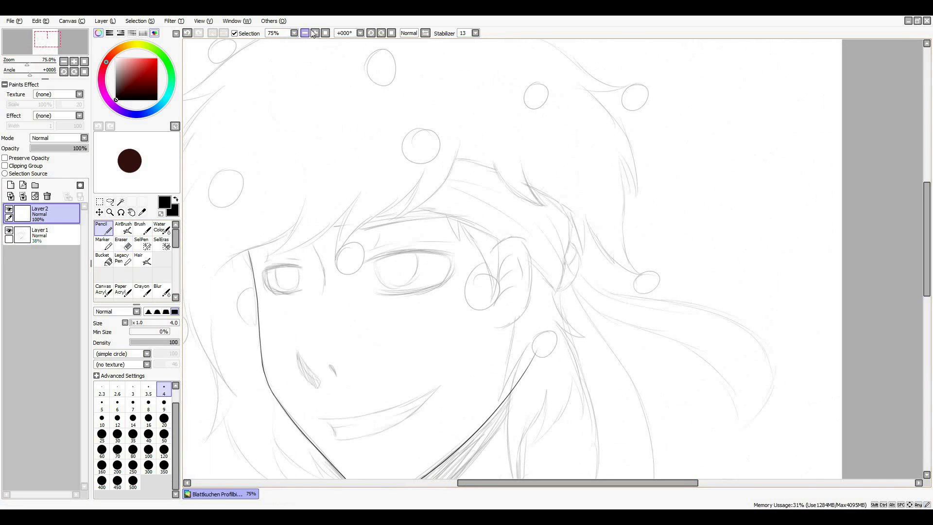
left_click(314, 32)
left_click(313, 32)
left_click_drag(443, 225, 436, 387)
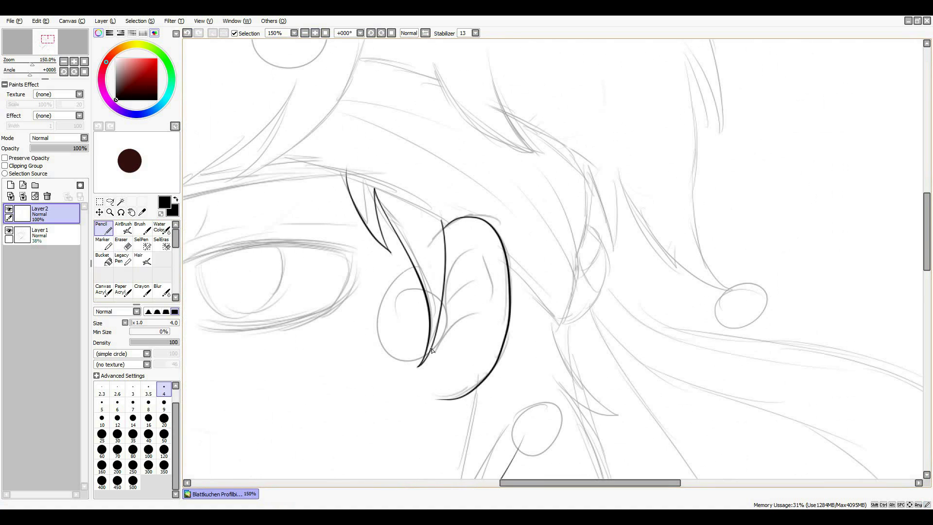
scroll(489, 298, "down", 3)
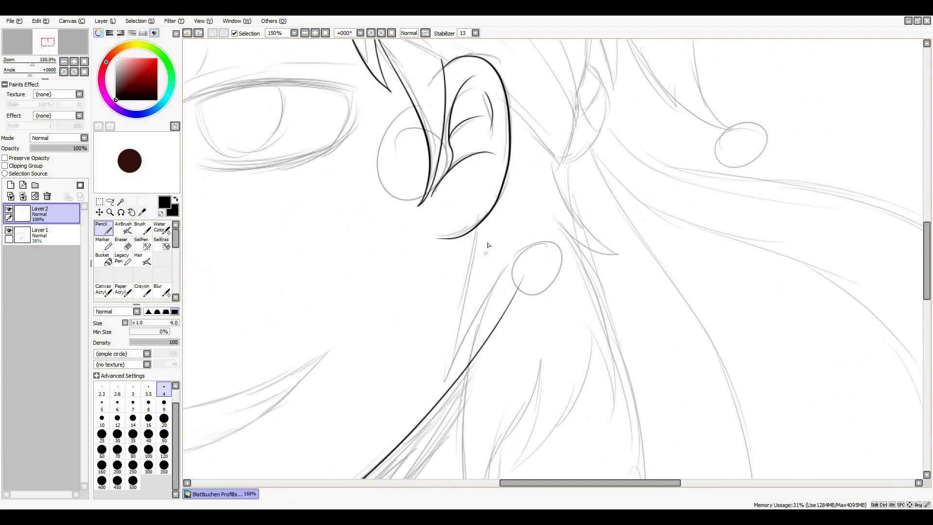
Step: Lower the sketch layer Layer 1 to 22% opacity and make Layer 2 active again
left_click(44, 233)
left_click_drag(52, 148, 42, 148)
left_click(66, 217)
Step: Ink the hair strands hanging below the ear and erase the jawline where they cover it
scroll(494, 78, "down", 4)
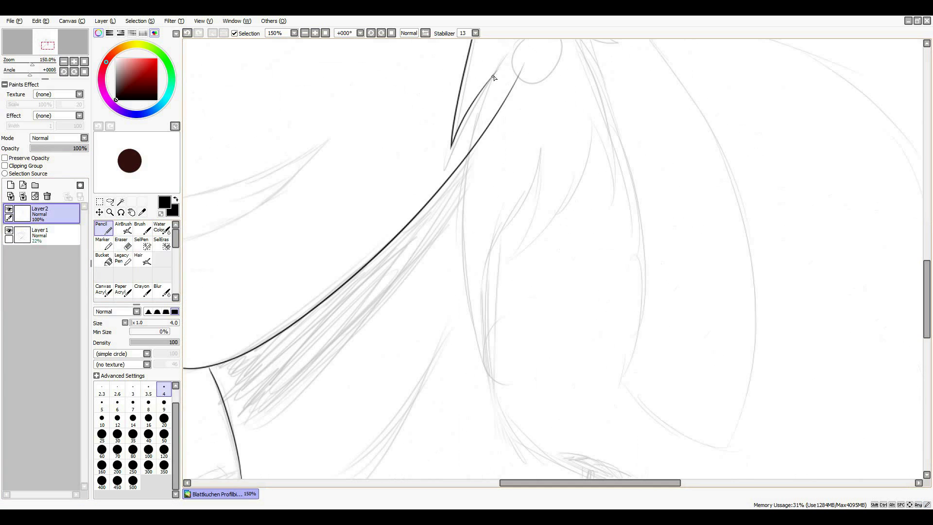
left_click_drag(500, 68, 492, 360)
left_click_drag(541, 127, 493, 359)
key("e")
left_click_drag(480, 139, 522, 63)
key("n")
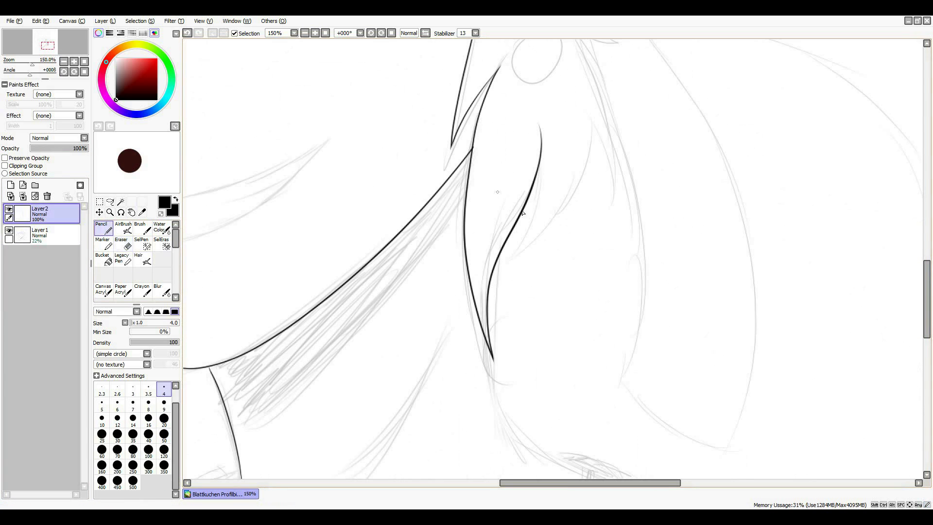
Step: Ink the second lock of hair below the ear, the hair tie's curve behind it and the small strand underneath
scroll(570, 111, "up", 4)
scroll(449, 176, "right", 2)
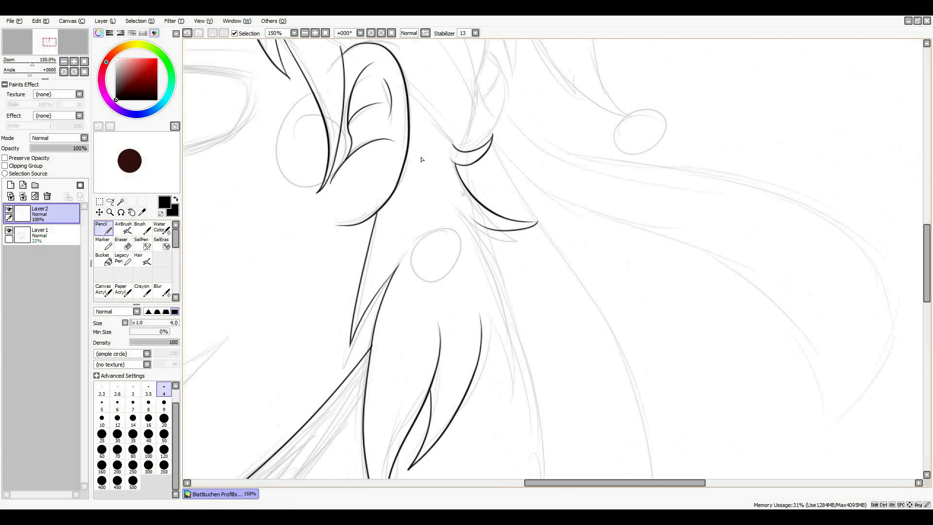
left_click_drag(511, 246, 489, 244)
key("e")
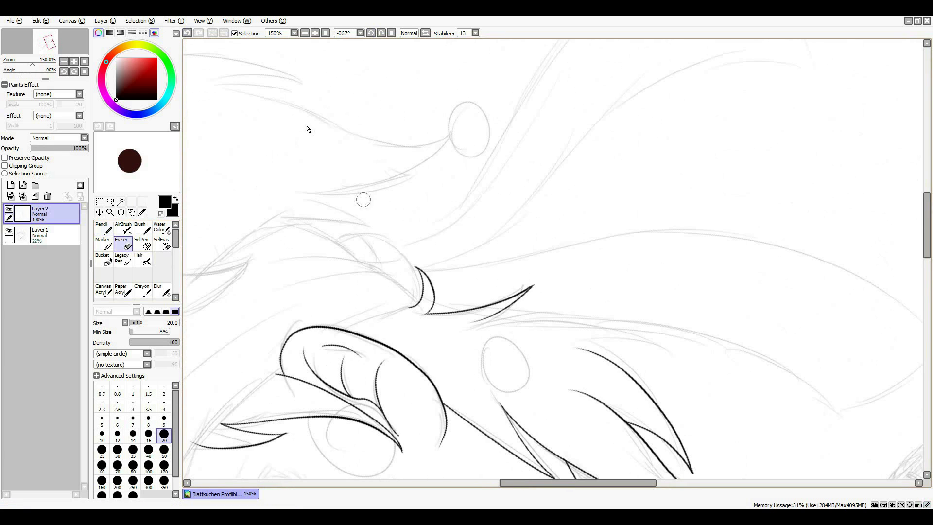
Step: Ink the longer hair strand behind the neck and the round ball below the ear
key("Home")
key("n")
key("e")
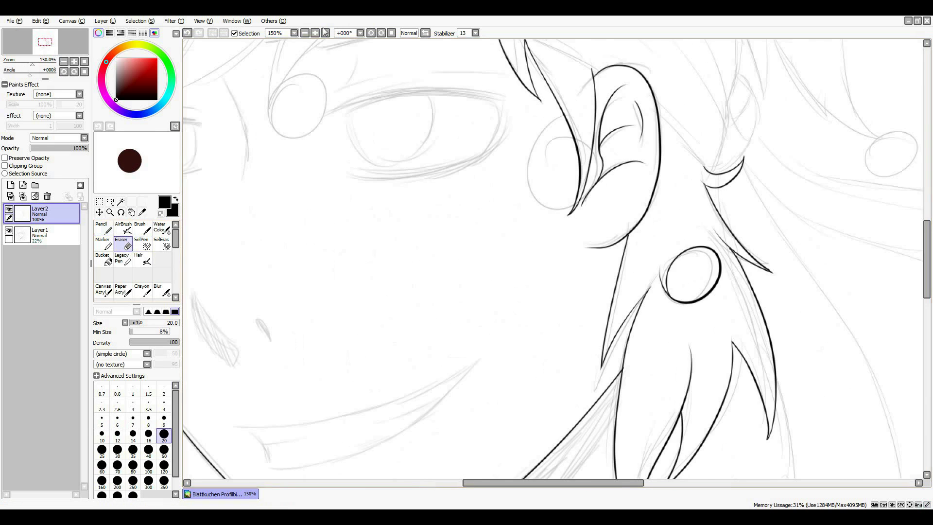
Step: Ink the round ball in front of the ear, tucked against the pointed hair strand
key("Page_Up")
key("n")
key("Page_Up")
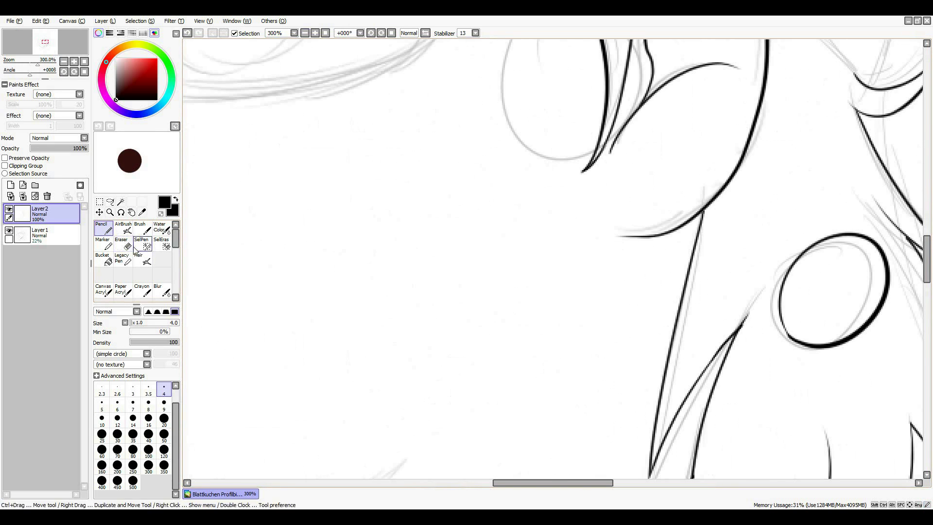
scroll(681, 277, "up", 4)
left_click_drag(503, 316, 582, 362)
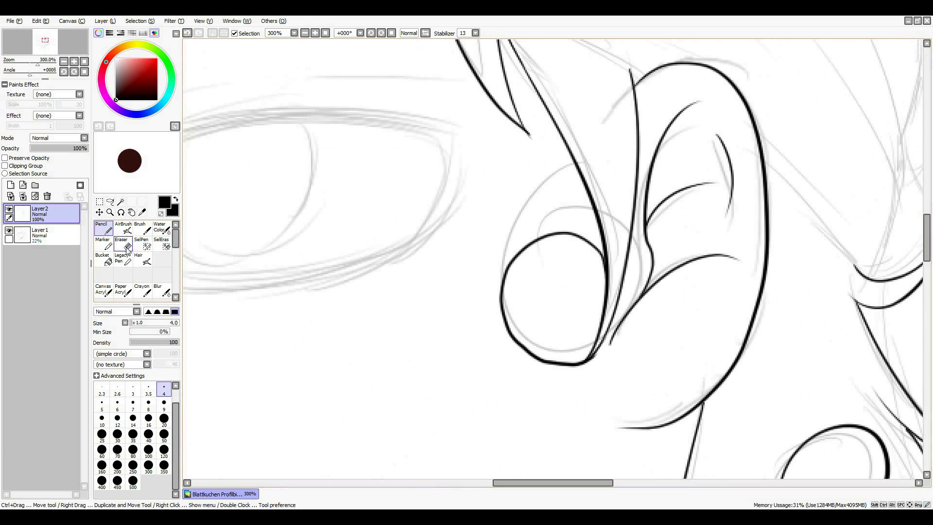
Step: Ink the headband's lower edge from the forehead to the ear and the pointed hair lock overlapping the band
key("Page_Down")
key("Page_Down")
key("Page_Down")
key("Page_Down")
key("Page_Down")
key("Page_Down")
key("Page_Down")
key("Page_Up")
key("Page_Up")
key("Page_Up")
key("Page_Up")
key("Page_Up")
scroll(598, 284, "up", 2)
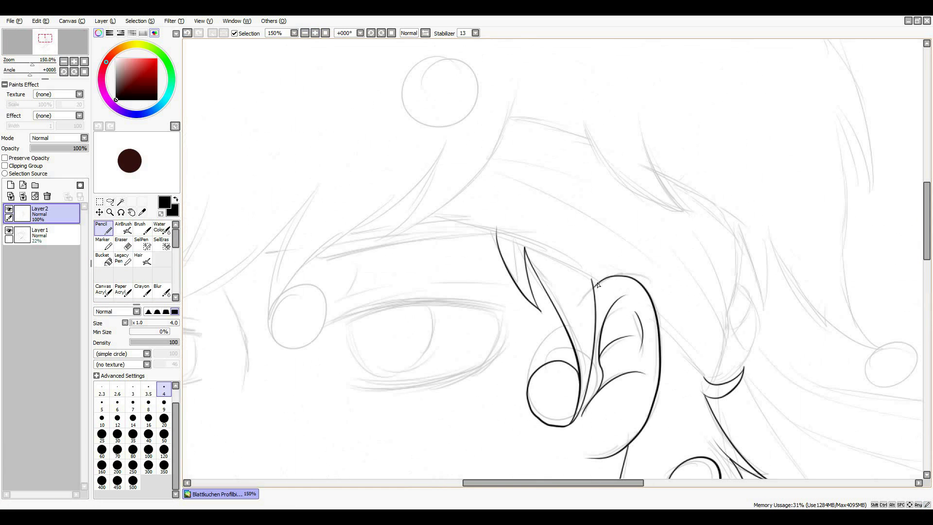
key("ctrl+z")
left_click_drag(627, 91, 694, 208)
left_click(123, 243)
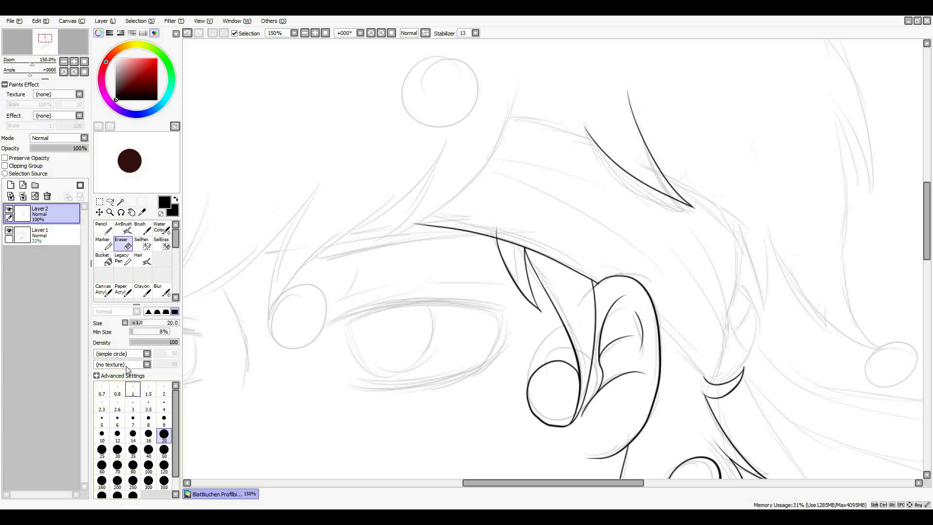
key("n")
Step: Mask off the hair lock with a selection and ink the headband's upper edge and fabric folds around it
scroll(576, 411, "right", 3)
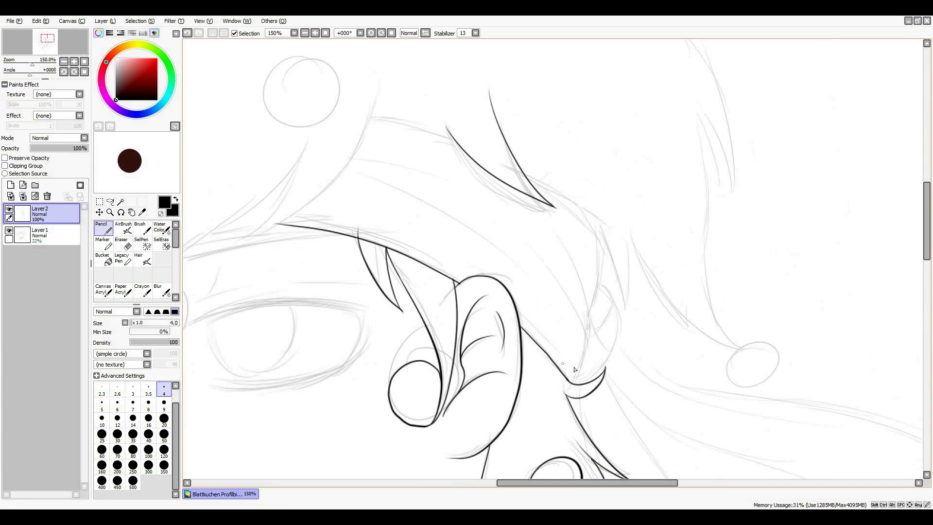
left_click(115, 203)
left_click_drag(488, 97, 459, 117)
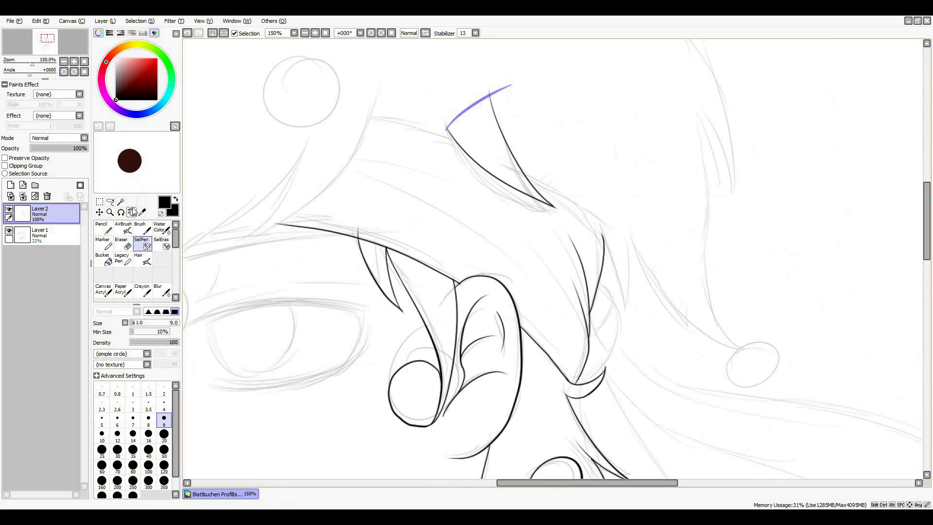
key("n")
left_click_drag(360, 111, 449, 136)
left_click_drag(518, 165, 632, 263)
mouse_move(561, 189)
left_mouse_down()
mouse_move(603, 238)
mouse_move(579, 196)
left_mouse_up()
key("e")
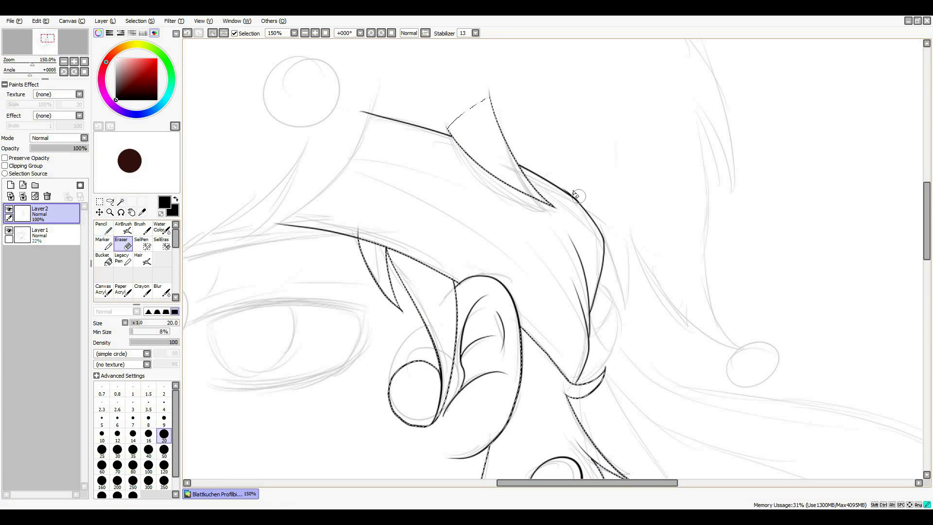
key("n")
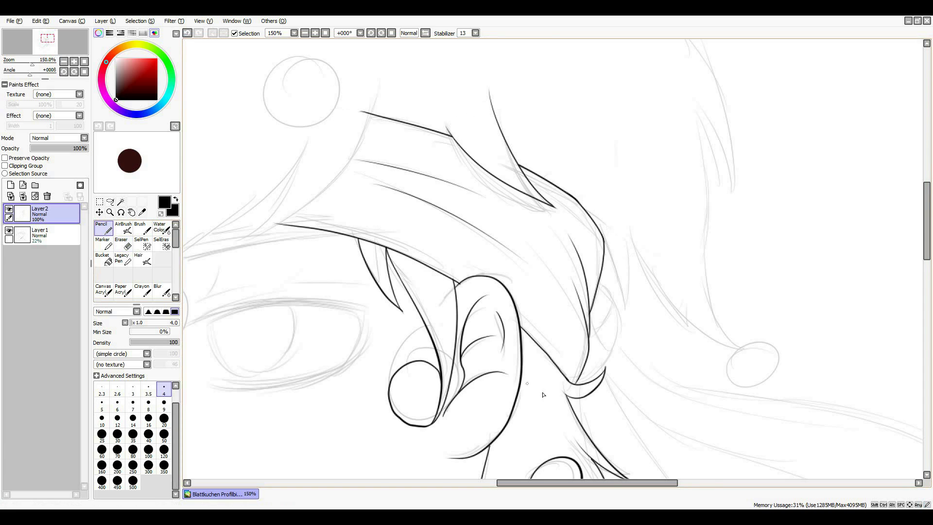
Step: Ink the long hair strands at the back of the head, including the curved outer contour
scroll(543, 394, "right", 3)
scroll(620, 364, "up", 1)
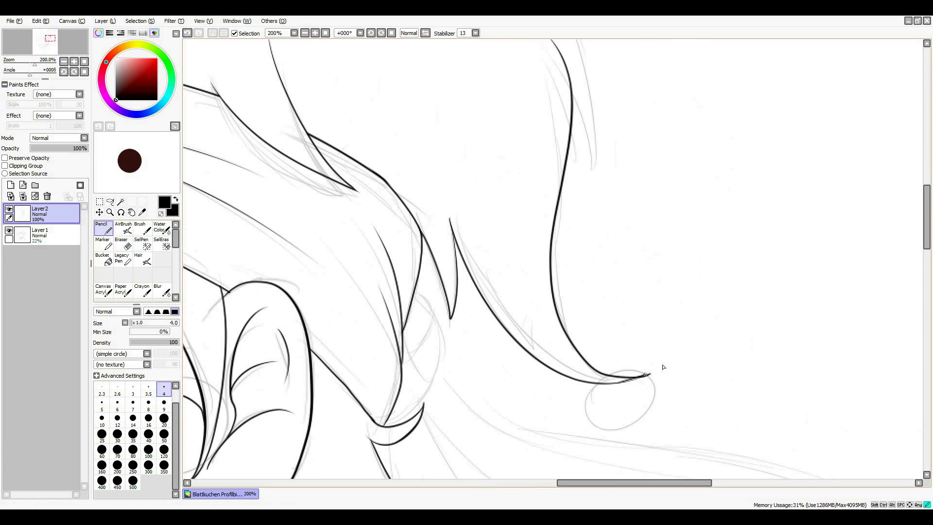
scroll(615, 405, "up", 5)
left_click_drag(443, 136, 603, 460)
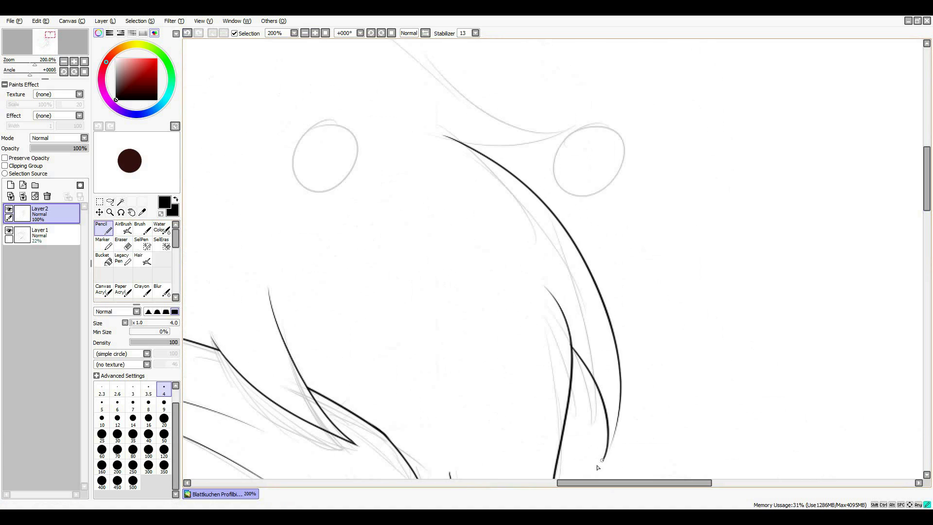
Step: Clean up the back strands and ink the small round ball in the hair above the headband
key("e")
key("n")
mouse_move(330, 127)
left_mouse_down()
mouse_move(299, 163)
mouse_move(350, 182)
mouse_move(333, 127)
left_mouse_up()
scroll(316, 58, "up", 3)
scroll(535, 243, "left", 5)
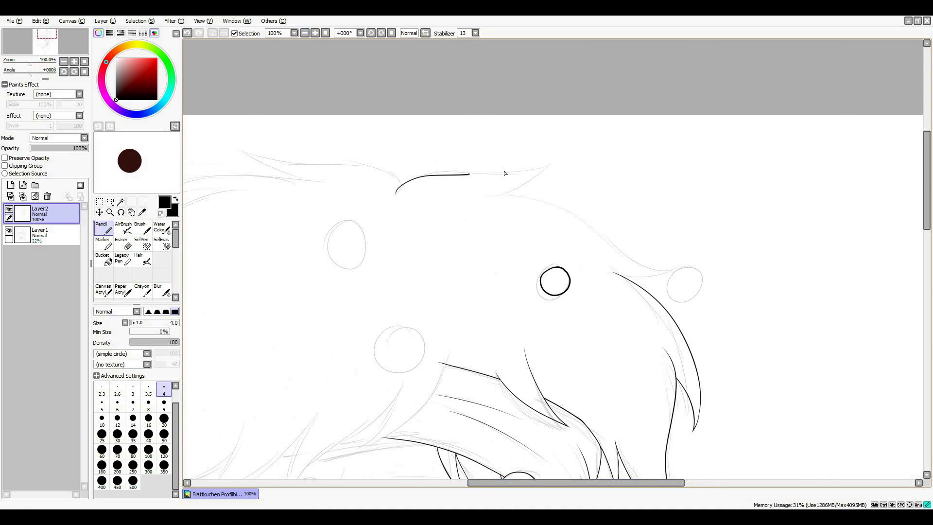
Step: Ink the crown's tuft and the hair contour sweeping down to the pointed tip at the back of the head
left_click_drag(238, 129, 523, 40)
mouse_move(523, 40)
left_mouse_down()
mouse_move(406, 123)
mouse_move(851, 265)
left_mouse_up()
left_click_drag(653, 300, 850, 267)
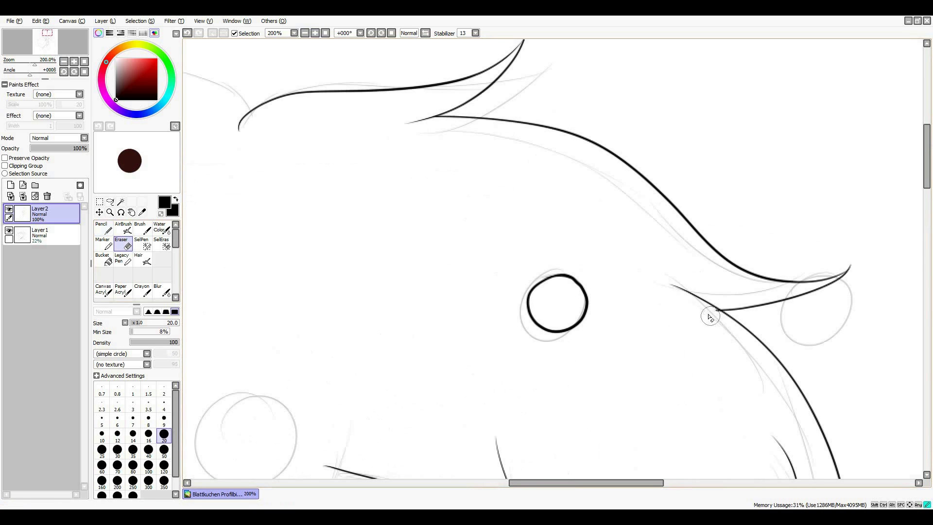
Step: Ink the round ball at the tip of the back hair strand, replacing the first attempt
scroll(603, 316, "right", 6)
left_click_drag(549, 309, 606, 304)
key("ctrl+z")
key("ctrl+plus")
key("ctrl+plus")
mouse_move(547, 345)
left_mouse_down()
mouse_move(548, 359)
mouse_move(546, 340)
left_mouse_up()
key("ctrl+minus")
key("ctrl+minus")
key("ctrl+minus")
Step: Ink the pointed hair tuft on the front side of the crown
scroll(517, 445, "left", 5)
left_click_drag(597, 150, 351, 85)
scroll(350, 85, "left", 4)
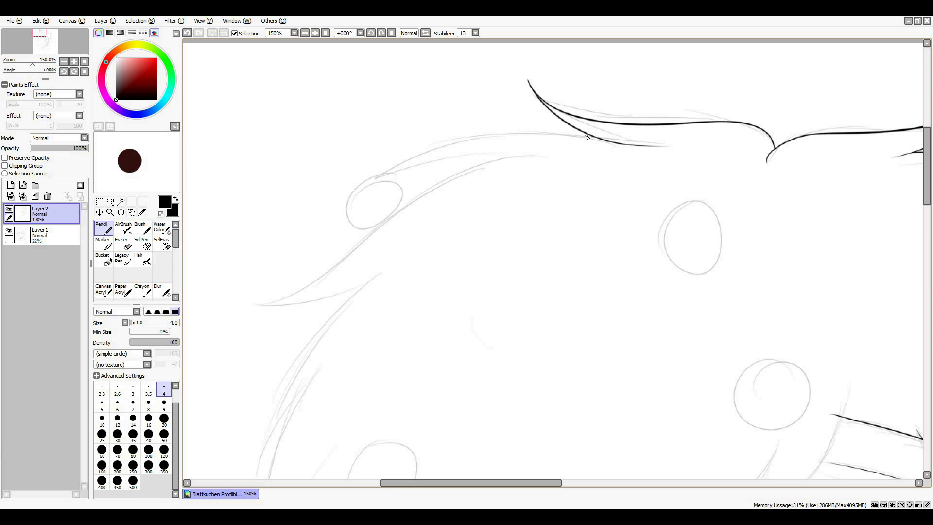
Step: Ink the curved strands running from the crown to the round ball and the pointed tuft beneath it
key("ctrl+plus")
key("ctrl+z")
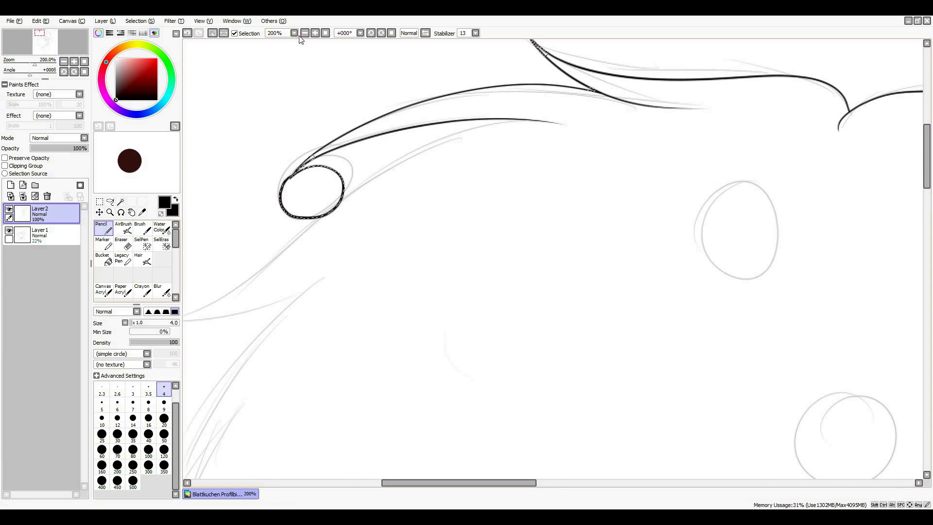
key("ctrl+minus")
mouse_move(237, 308)
left_mouse_down()
mouse_move(296, 315)
mouse_move(387, 265)
left_mouse_up()
Step: Ink the layered pointed strands along the front side of the hair, down towards eye level
left_click_drag(926, 158, 926, 181)
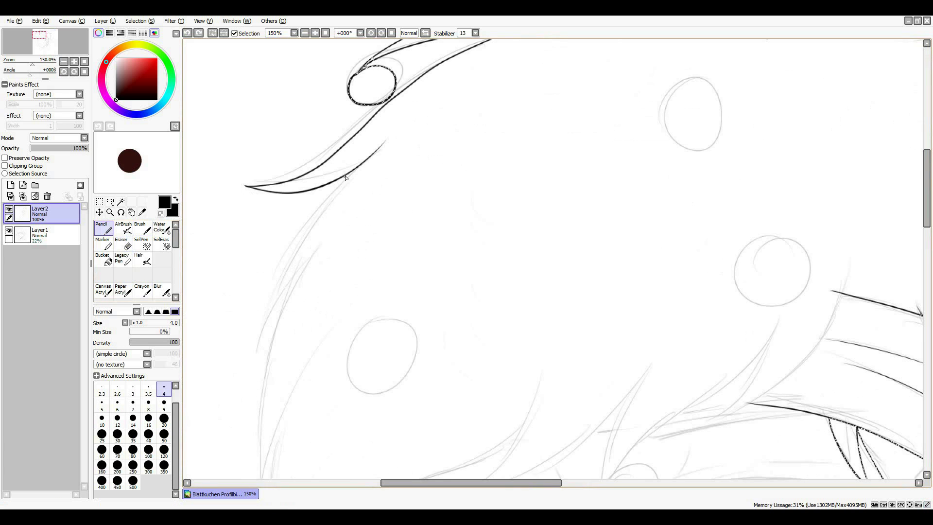
left_click_drag(341, 176, 250, 349)
left_click_drag(317, 235, 255, 340)
scroll(292, 316, "down", 5)
left_click_drag(318, 98, 265, 374)
left_click_drag(326, 198, 265, 375)
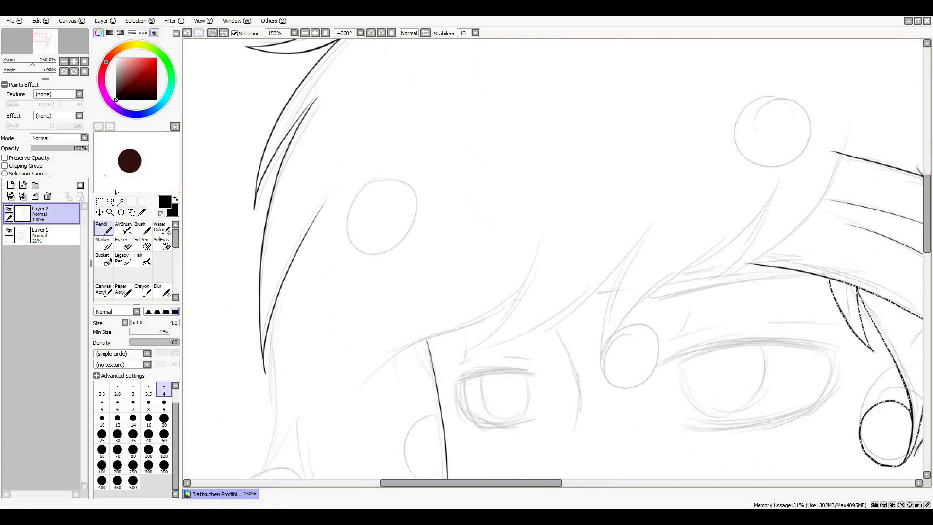
Step: Ink the oval ball in the hair above the smaller eye and erase its stray line ends
key("e")
mouse_move(362, 243)
left_mouse_down()
mouse_move(400, 254)
mouse_move(368, 250)
left_mouse_up()
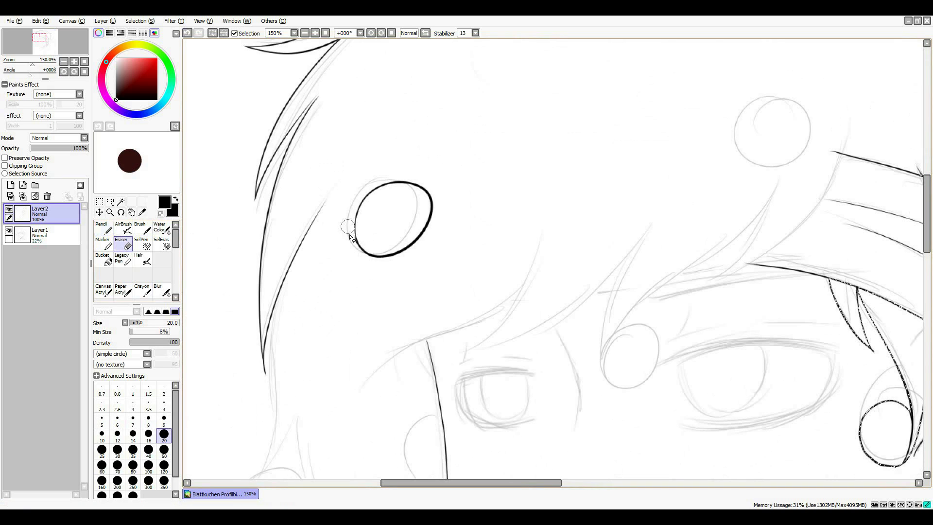
key("n")
Step: Ink the hair strand curving out to the ball beside the cheek and the long strand running down behind it
scroll(272, 146, "down", 8)
left_click_drag(274, 117, 234, 264)
key("ctrl+z")
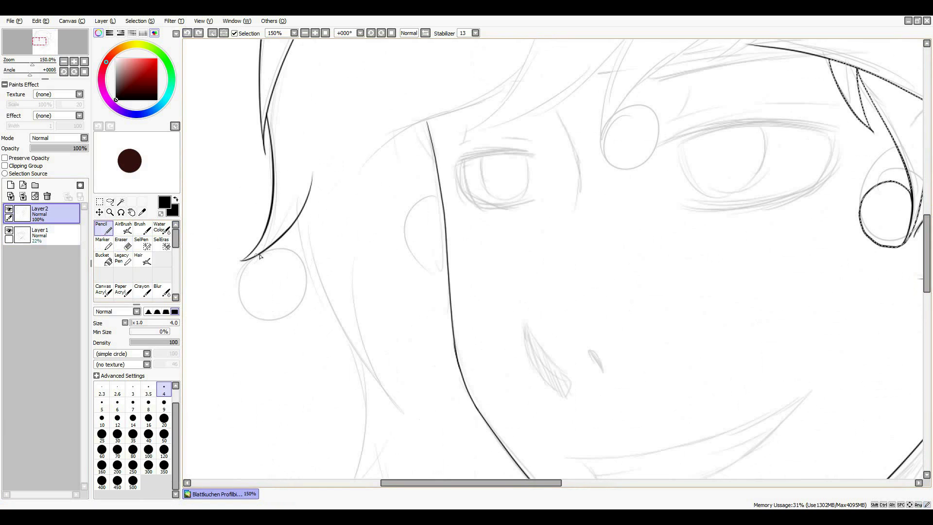
mouse_move(297, 219)
left_mouse_down()
mouse_move(340, 316)
mouse_move(418, 413)
left_mouse_up()
Step: Ink the fringe strands that fall over the front of the headband, redrawing the first stroke
scroll(418, 413, "up", 6)
left_click_drag(845, 84, 703, 227)
key("ctrl+z")
scroll(702, 229, "up", 1)
left_click_drag(415, 213, 497, 110)
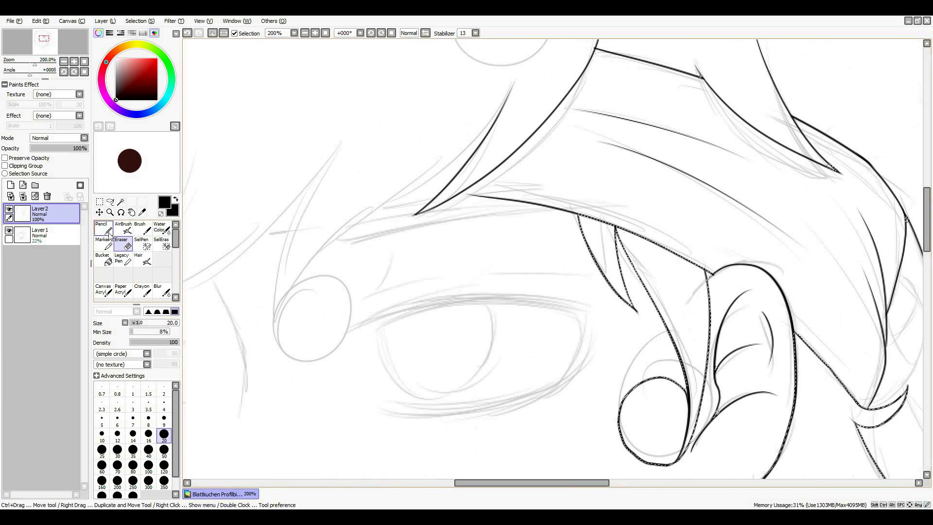
Step: Ink the ball between the eyes and the remaining fringe strands across the forehead, cleaning up overlapping line ends
mouse_move(374, 111)
left_mouse_down()
mouse_move(284, 316)
mouse_move(285, 338)
left_mouse_up()
left_click_drag(347, 140, 695, 139)
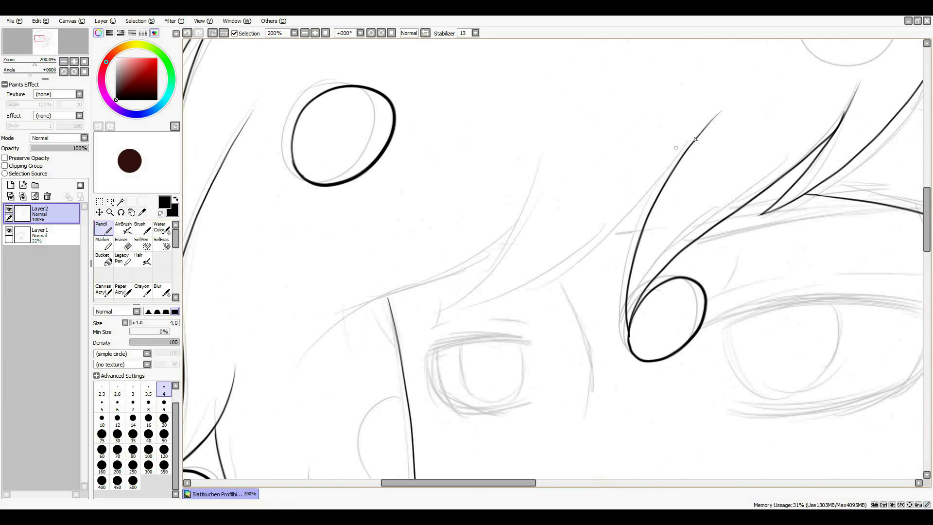
left_click_drag(527, 217, 314, 356)
key("e")
key("n")
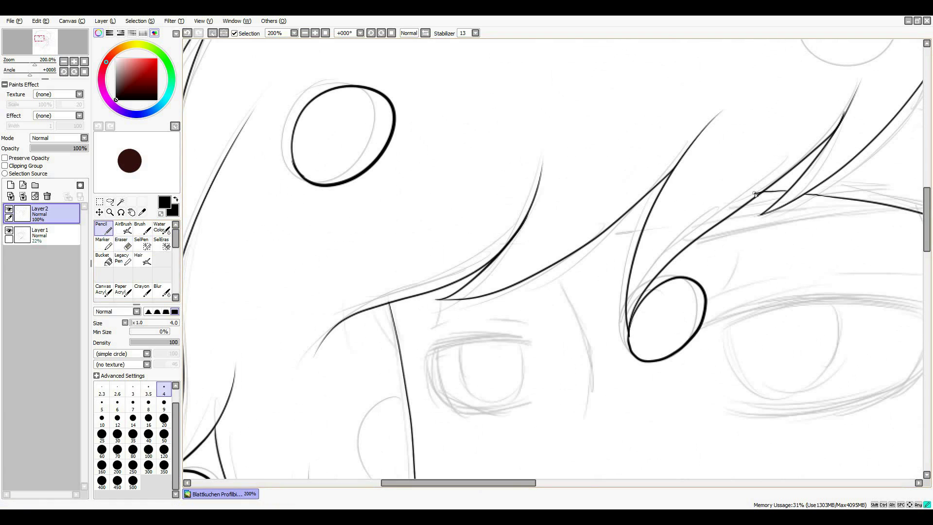
key("e")
key("n")
Step: Ink the curved brow lines between the fringe and the headband's lower edge above the larger eye
scroll(329, 87, "up", 1)
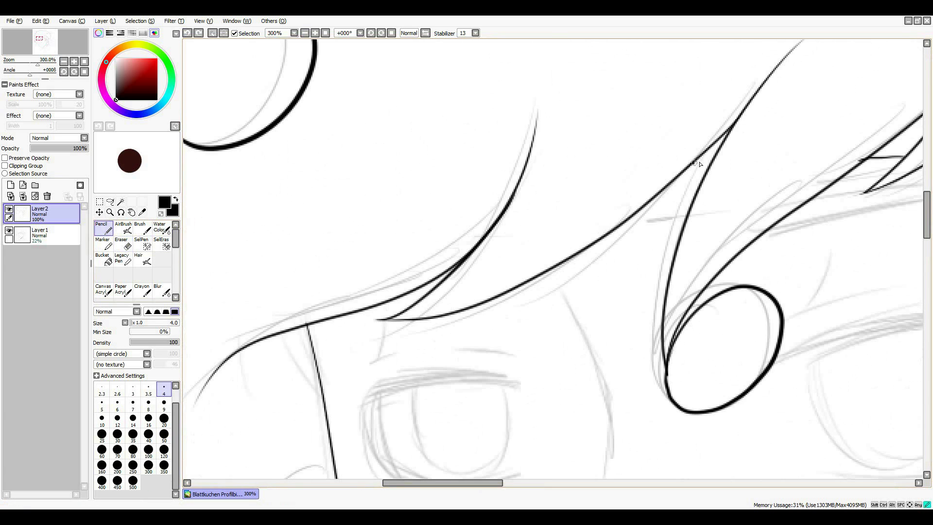
scroll(397, 222, "up", 1)
left_click_drag(397, 222, 647, 180)
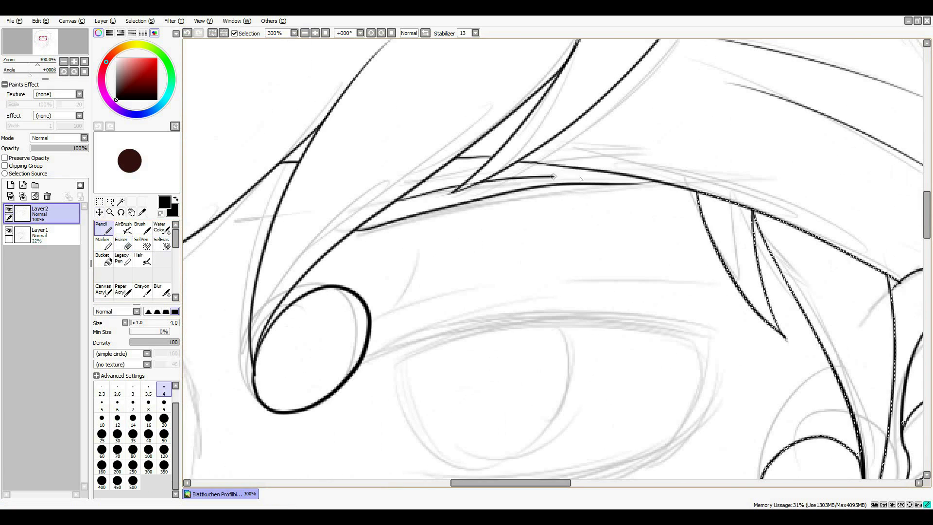
Step: Ink the broken crease line above the larger eye and the short frown line beside the ball
scroll(647, 181, "down", 3)
left_click_drag(559, 171, 705, 177)
mouse_move(505, 176)
left_mouse_down()
mouse_move(376, 210)
mouse_move(383, 148)
left_mouse_up()
Step: Ink the larger eye's thick upper lid, outer edge and lower lid with the pencil at size 9, erasing the overlapping ends
key("bracketright")
key("bracketright")
key("bracketright")
key("bracketright")
key("bracketright")
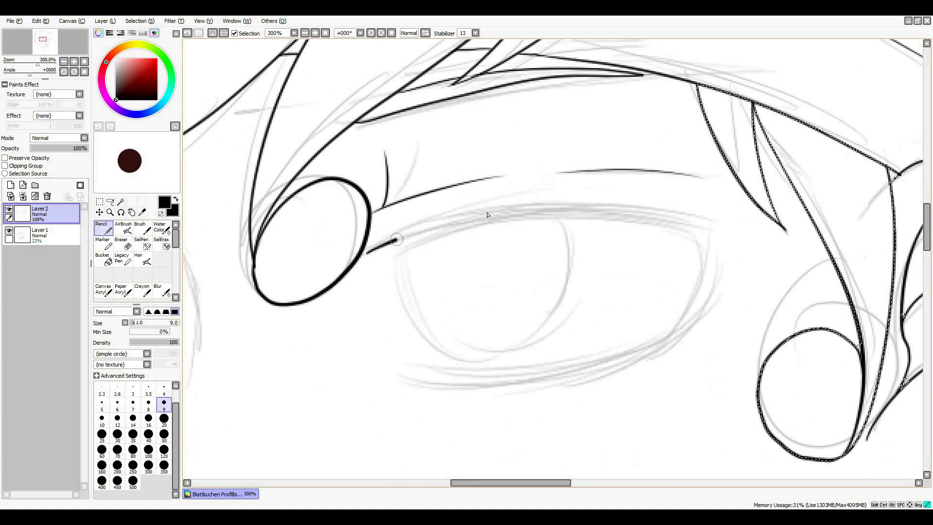
left_click_drag(370, 251, 762, 256)
mouse_move(698, 207)
left_mouse_down()
mouse_move(656, 353)
mouse_move(419, 381)
mouse_move(693, 342)
left_mouse_up()
key("ctrl+z")
key("e")
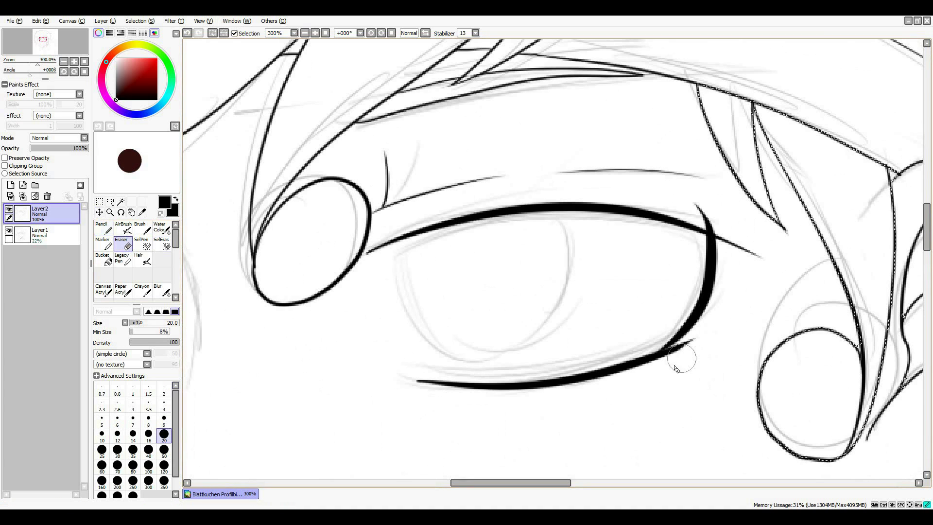
left_click_drag(708, 229, 702, 214)
Step: Clear the selection and ink the larger eye's iris and the nose bridge line with the pencil at size 4
key("n")
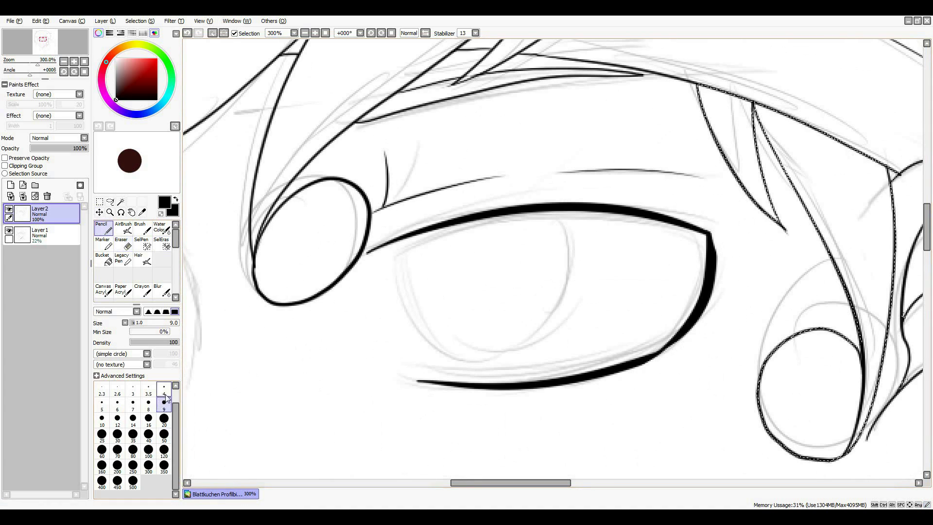
left_click(142, 243)
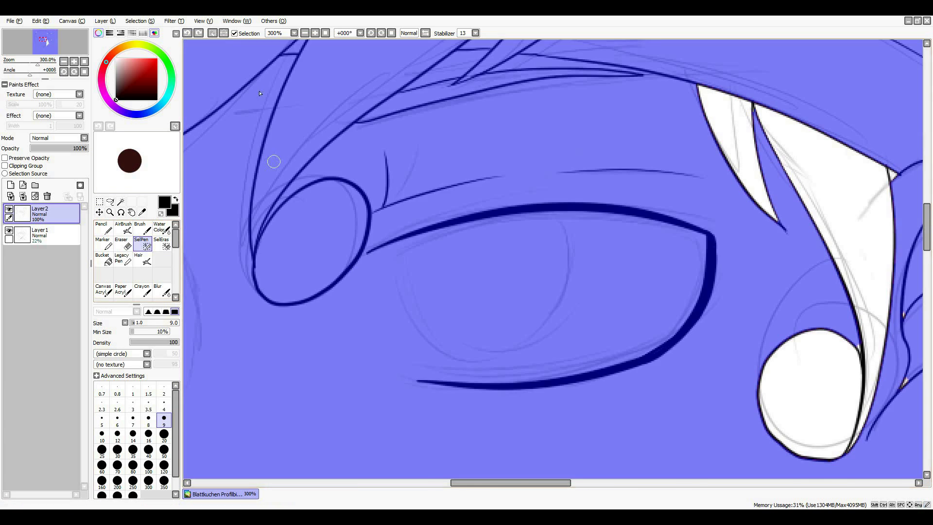
key("ctrl+d")
left_click_drag(384, 213, 440, 399)
left_click_drag(400, 229, 553, 323)
key("ctrl+z")
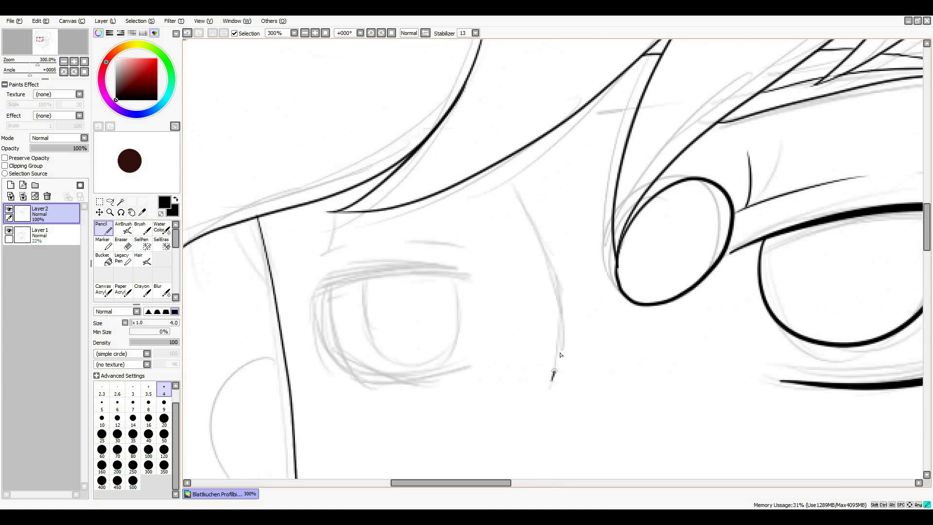
Step: Ink the nose shadow as a solid black shape with the small nostril mark beside it, trimming the shadow's edge
scroll(535, 370, "down", 5)
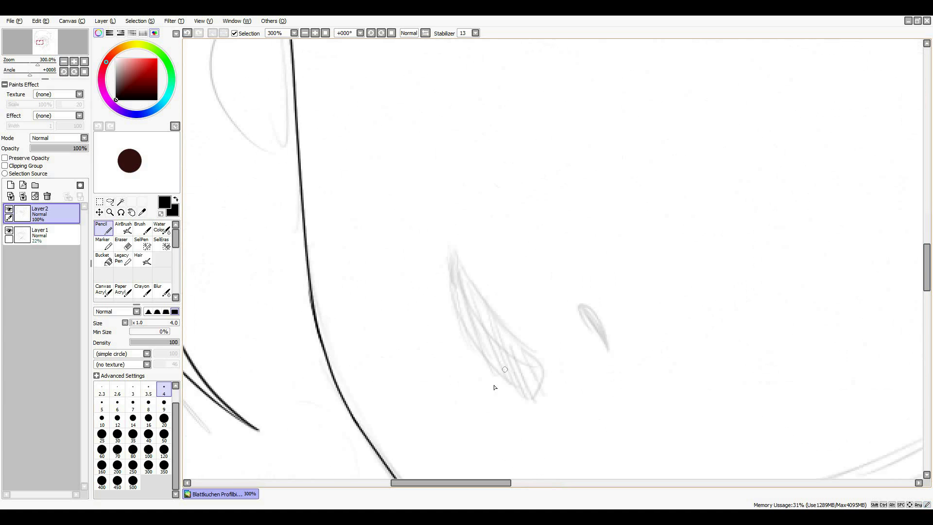
left_click(481, 321)
key("e")
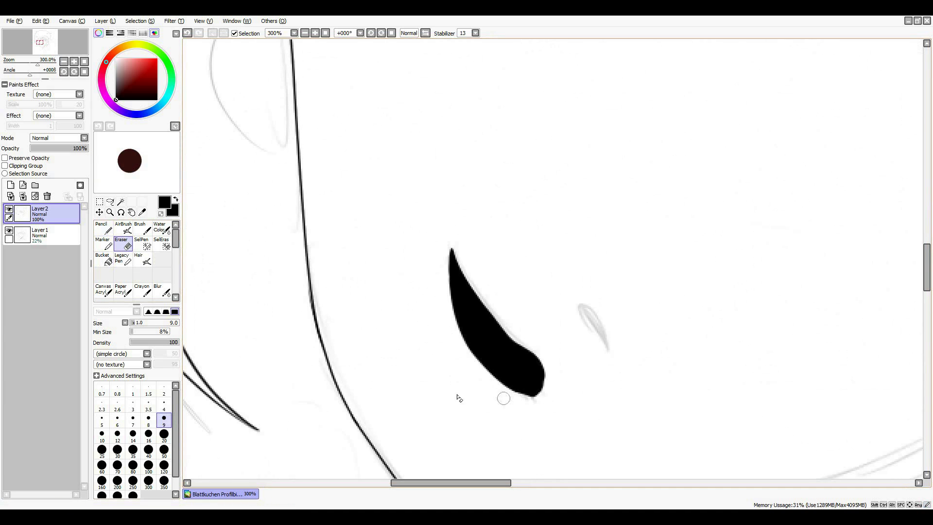
key("n")
left_click_drag(606, 348, 583, 305)
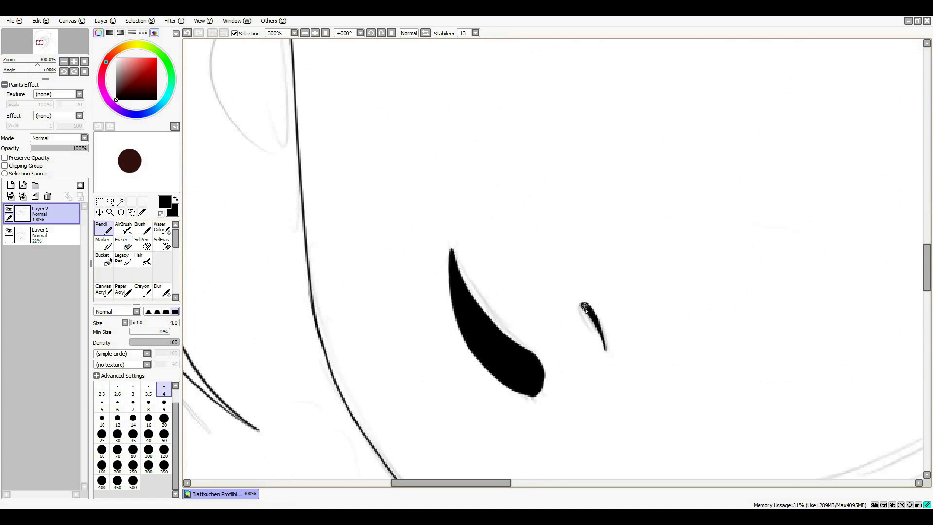
key("minus")
key("e")
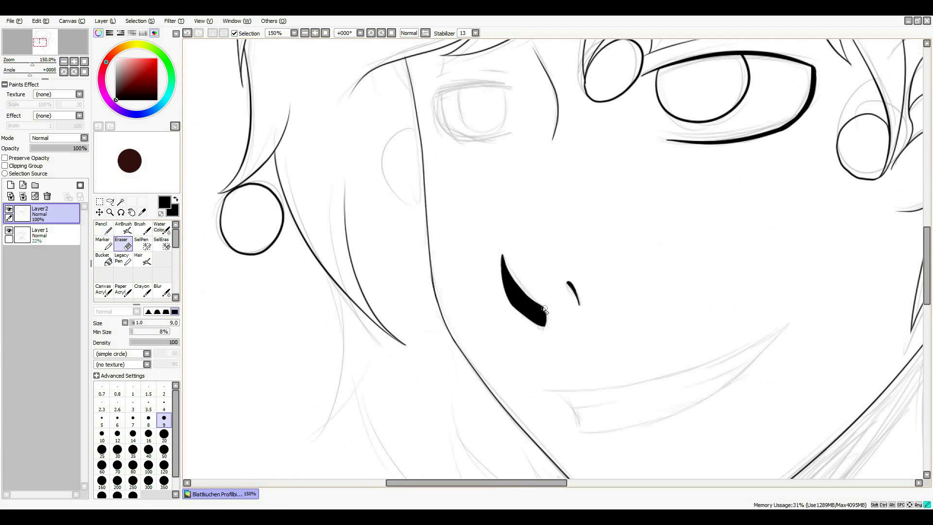
Step: Ink the smaller eye's thick lid outline and its round iris, erasing the stray line ends at the outer corner
key("n")
key("plus")
scroll(515, 277, "up", 5)
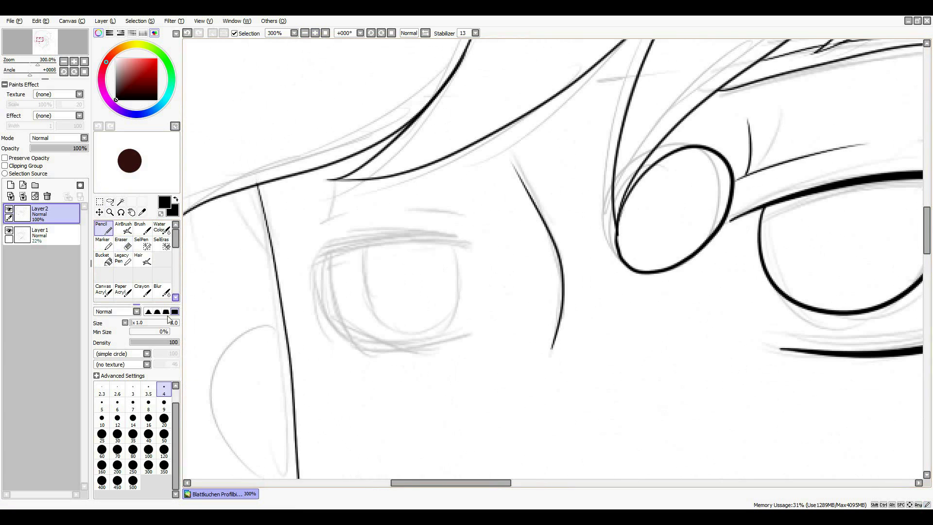
left_click_drag(472, 242, 310, 273)
left_click_drag(339, 238, 478, 333)
key("e")
left_click_drag(310, 273, 315, 262)
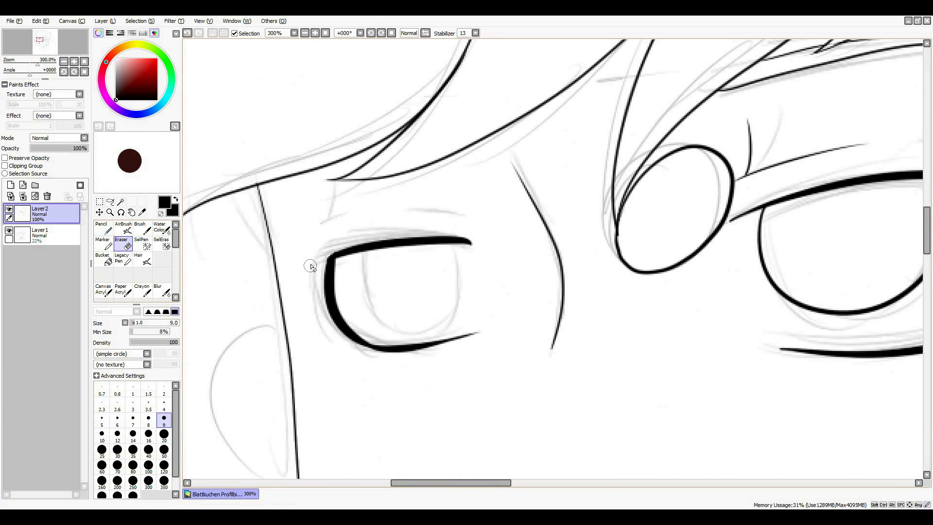
key("n")
mouse_move(442, 216)
left_mouse_down()
mouse_move(457, 350)
mouse_move(365, 259)
mouse_move(461, 248)
left_mouse_up()
key("ctrl+d")
Step: Ink the outline of the grinning mouth and clean up the line ends at both corners
scroll(337, 216, "down", 3)
scroll(400, 336, "up", 2)
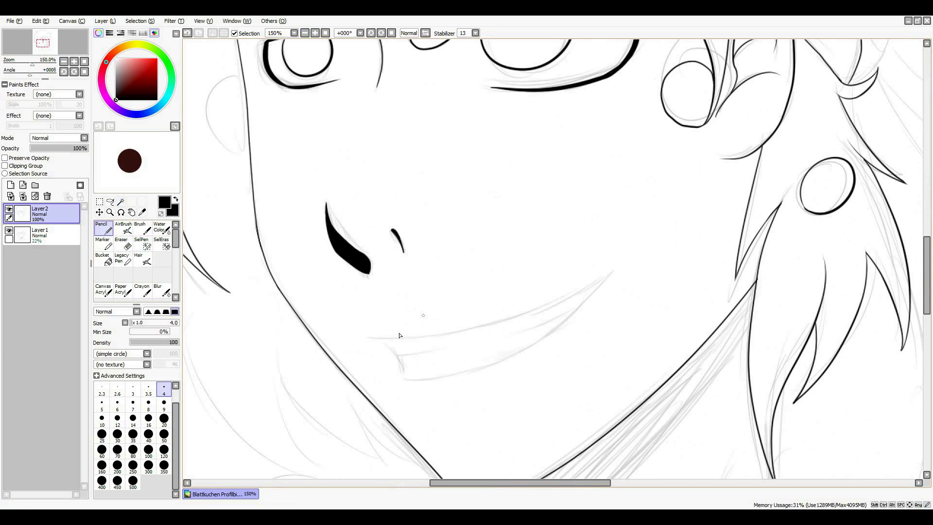
scroll(389, 364, "up", 1)
key("e")
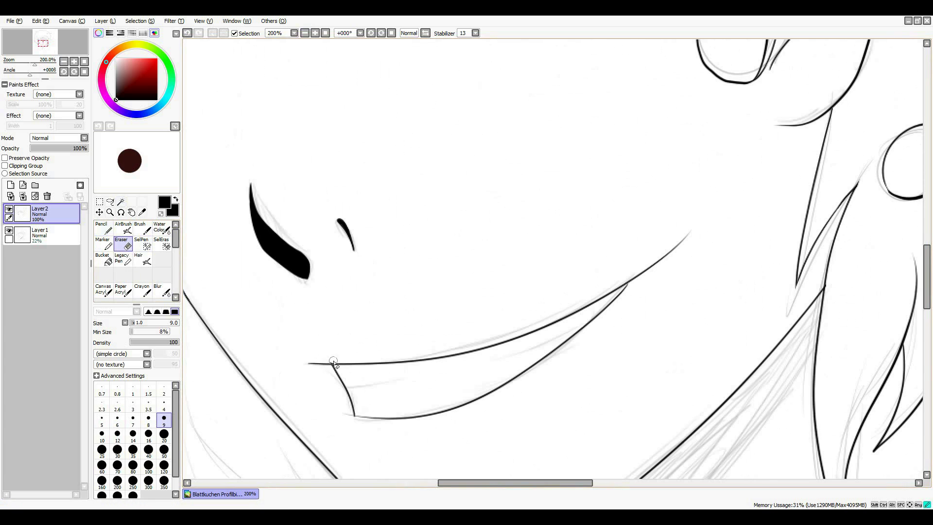
key("n")
scroll(650, 269, "up", 2)
scroll(699, 306, "down", 2)
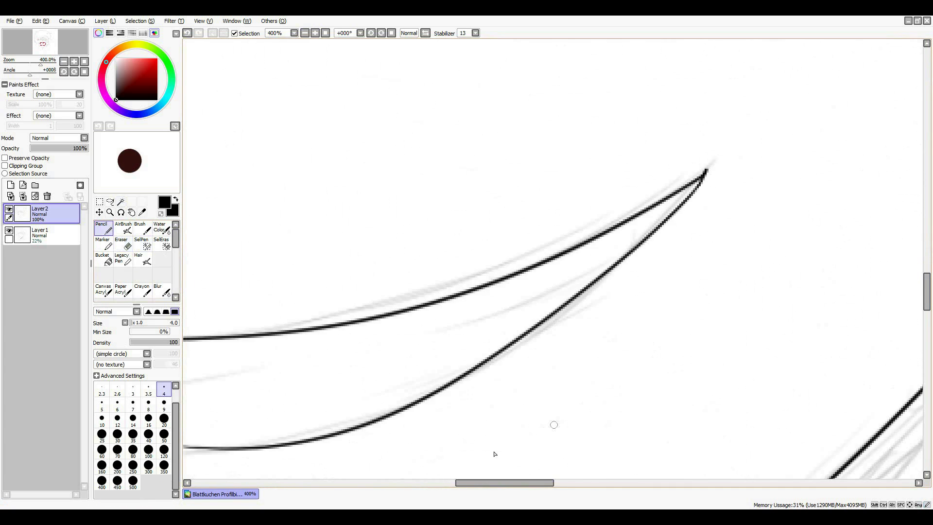
Step: Ink the tooth line inside the mouth and the short line beneath the lower lip
scroll(551, 423, "left", 2)
left_click_drag(296, 398, 423, 396)
scroll(310, 44, "down", 4)
scroll(430, 352, "up", 2)
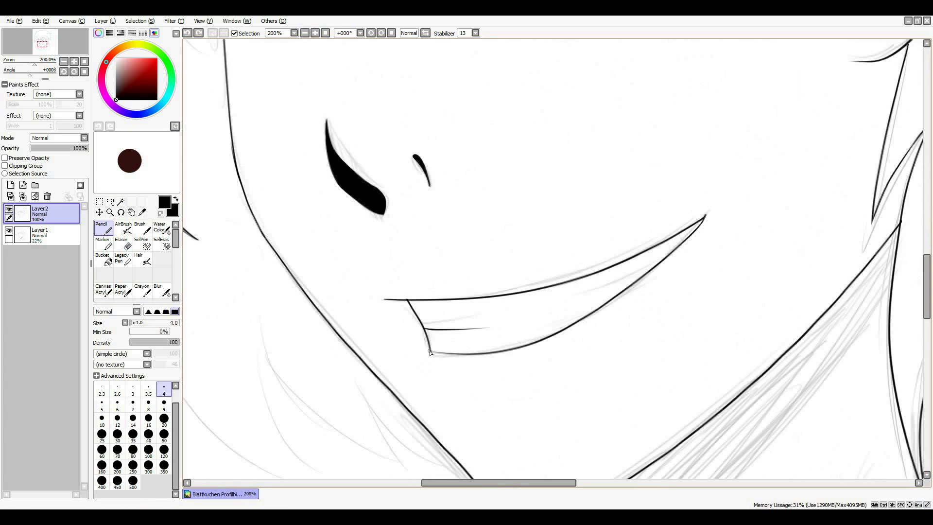
scroll(305, 37, "down", 4)
scroll(518, 186, "up", 2)
Step: Ink both side contours of the neck from the jaw and hair down to the shoulders
scroll(518, 186, "down", 2)
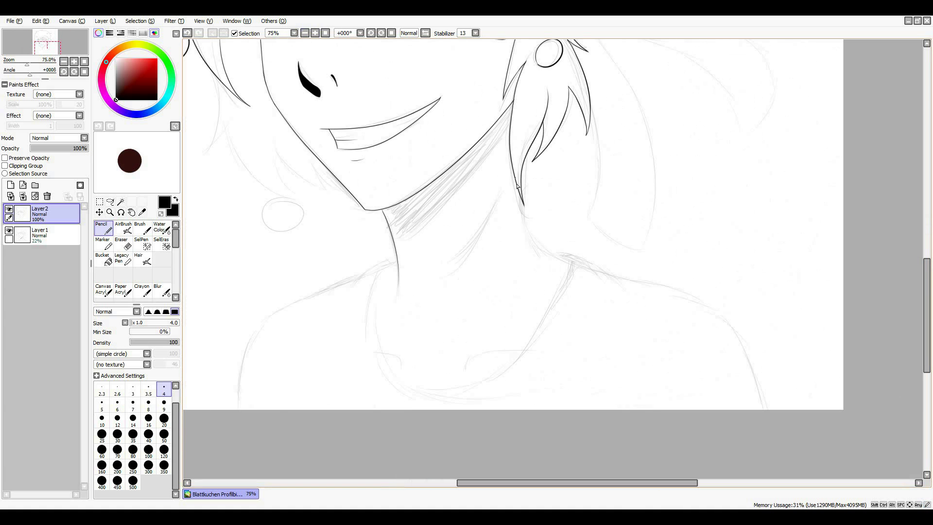
left_click(187, 33)
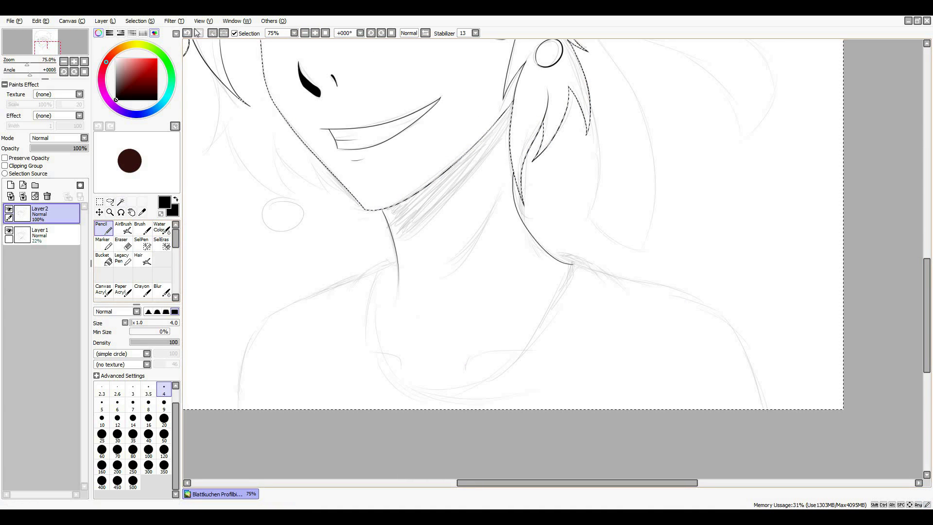
left_click(314, 33)
Step: Ink the shirt's deep rounded neckline from one side of the neck to the other, erasing the excess curve
key("e")
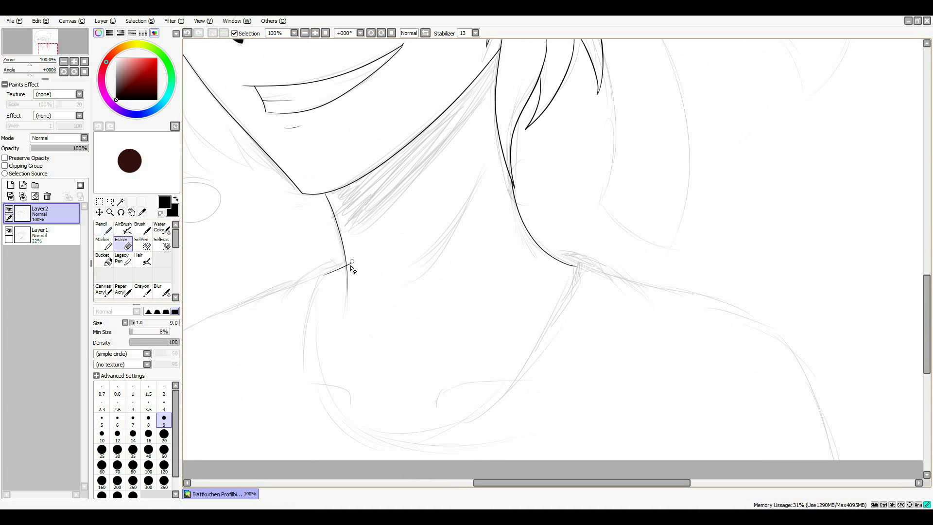
key("n")
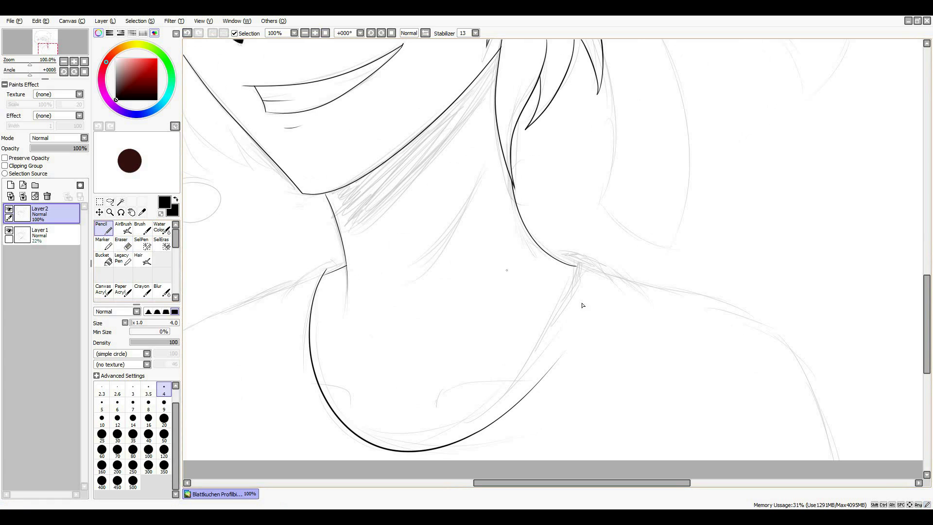
left_click_drag(577, 264, 275, 440)
key("e")
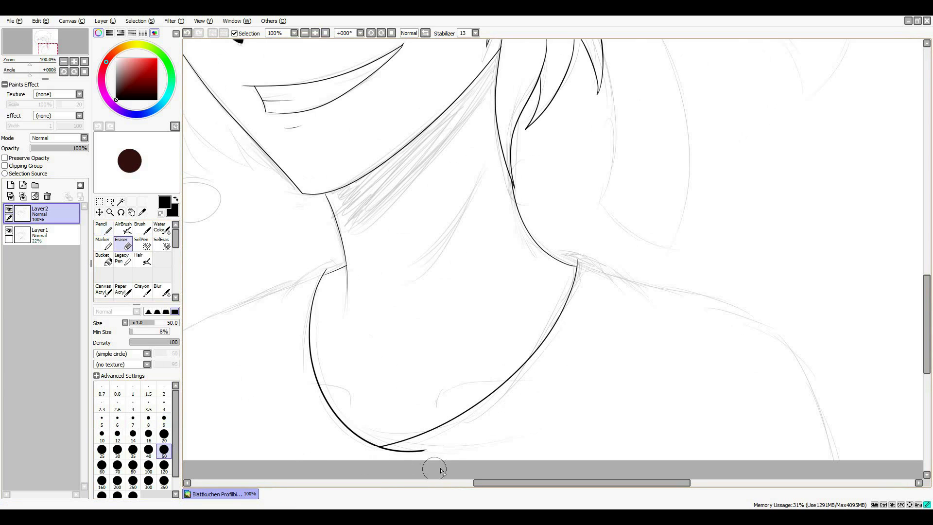
Step: Ink the collar edge and two short fold lines on the shoulder below the hair strands
key("n")
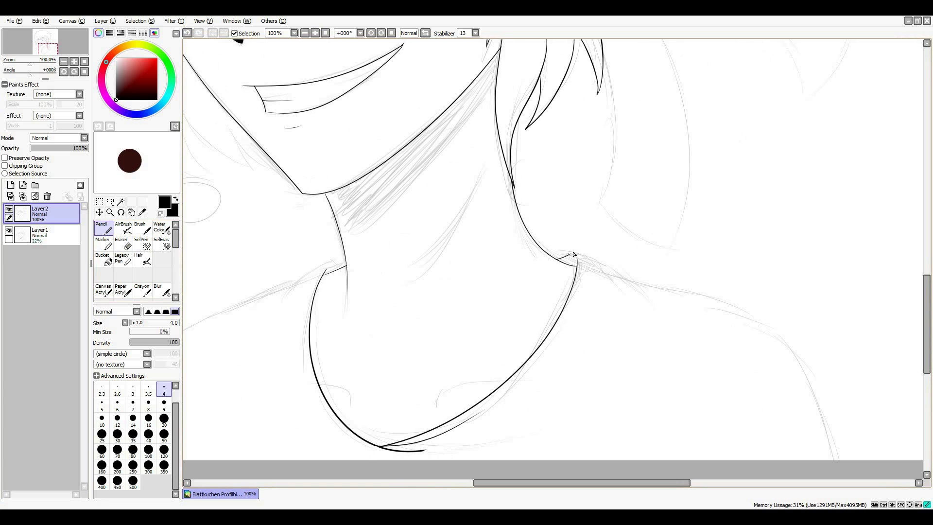
left_click_drag(574, 254, 631, 297)
scroll(632, 297, "up", 2)
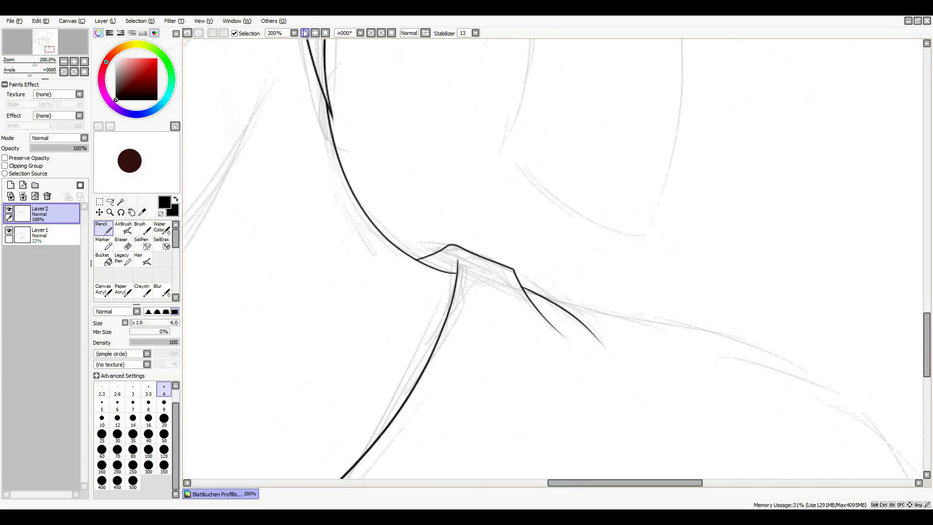
left_click(305, 33)
left_click_drag(362, 117, 681, 379)
left_click(187, 33)
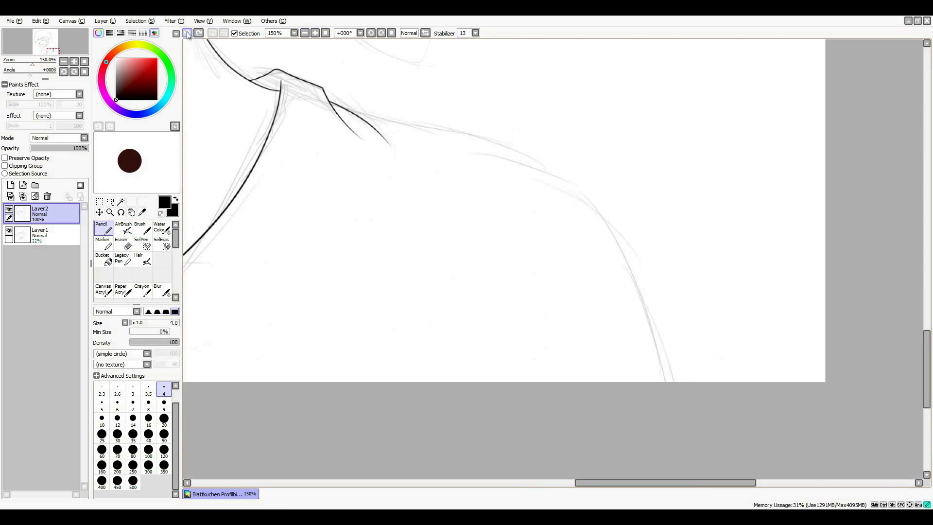
left_click_drag(362, 117, 680, 380)
scroll(680, 379, "left", 1)
key("ctrl+z")
Step: Ink the shoulder line from the collar folds and the upper arm down to the canvas edge, erasing the overlap
left_click_drag(393, 120, 714, 291)
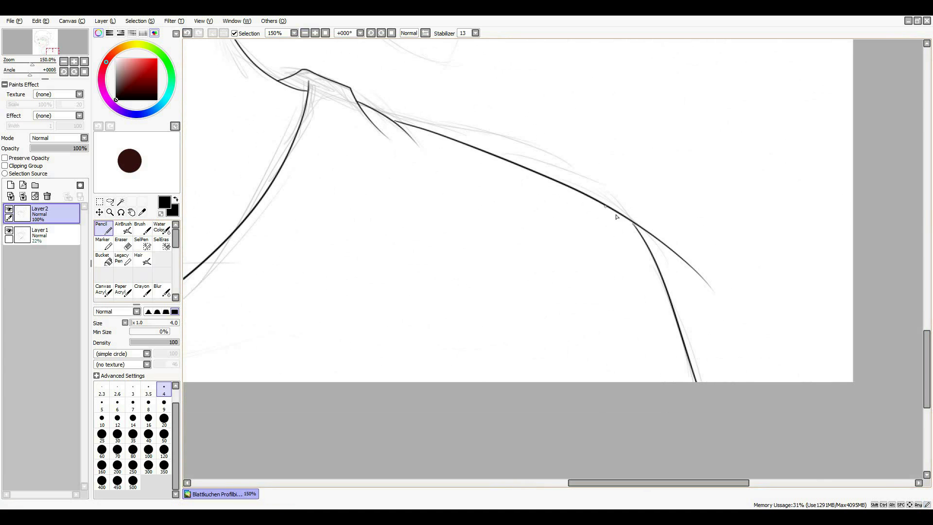
key("e")
left_click_drag(682, 260, 636, 222)
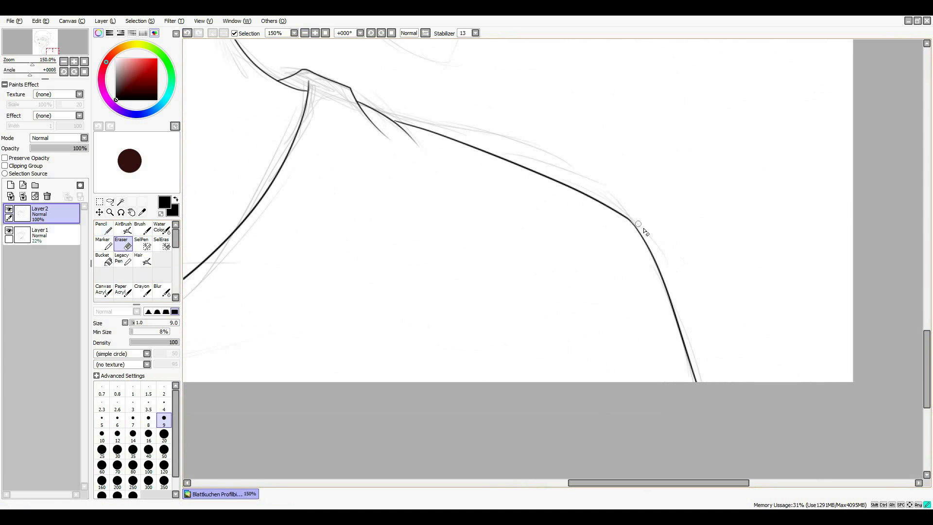
Step: Ink the opposite shoulder with its collar folds and upper arm down to the canvas edge, erasing the overlapping end
scroll(638, 224, "left", 6)
key("n")
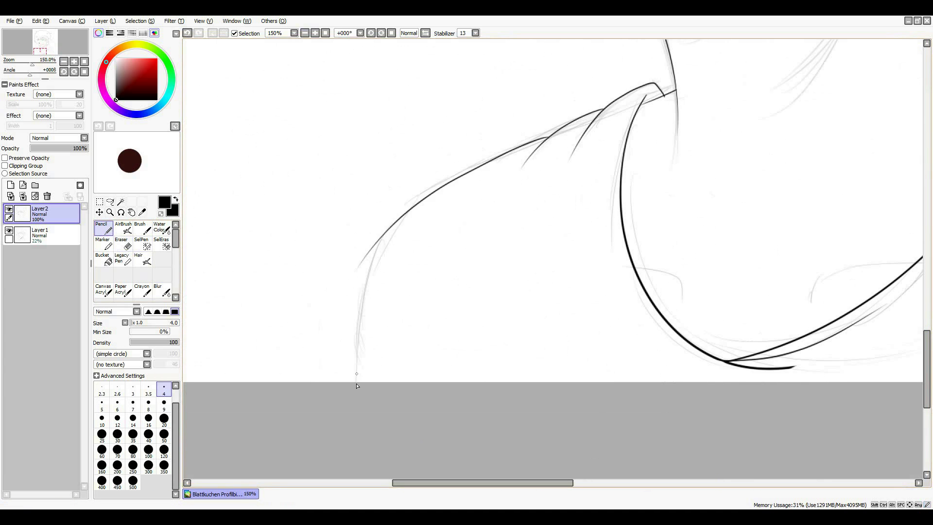
left_click_drag(383, 237, 353, 382)
key("e")
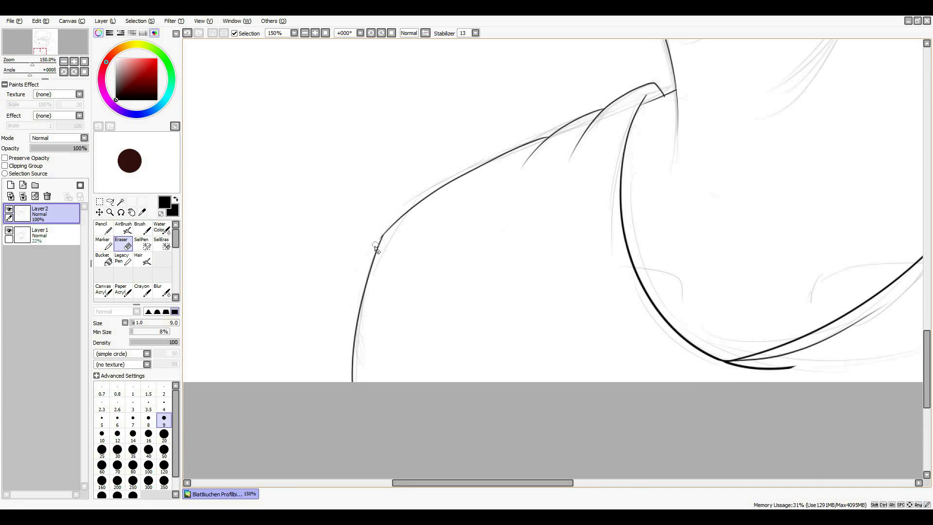
Step: Ink the two curved collarbone lines inside the neckline and clear the selection
scroll(373, 241, "right", 5)
key("n")
left_click_drag(346, 269, 395, 299)
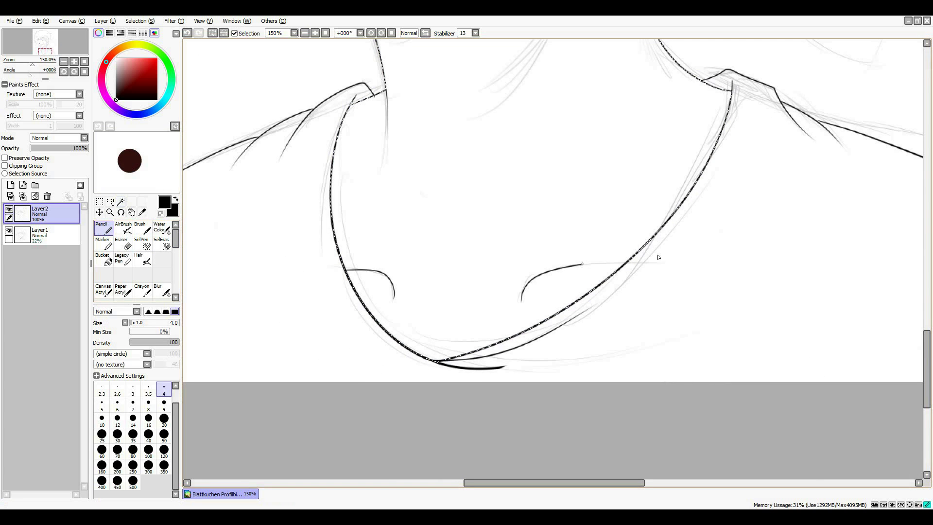
left_click_drag(522, 301, 632, 258)
left_click_drag(420, 328, 520, 335)
key("ctrl+z")
key("ctrl+d")
Step: Erase the extra lines below the neckline with a size 120 eraser and ink a short fold at its lowest point
key("e")
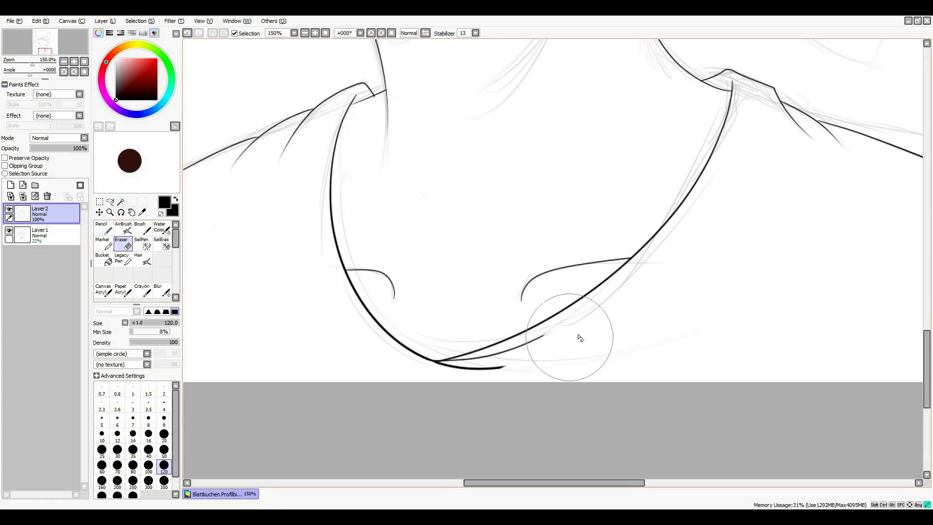
key("n")
left_click_drag(454, 358, 384, 368)
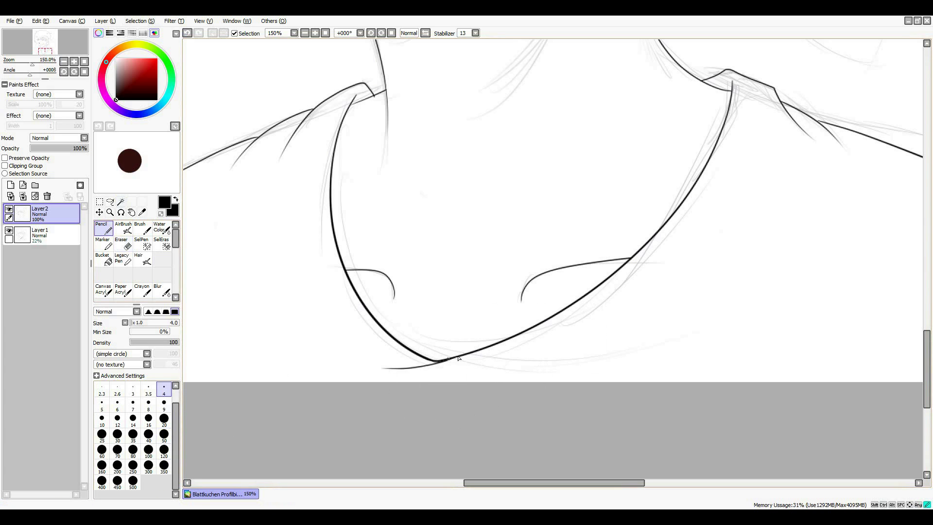
Step: Select the neck area and fill the shadow beneath the jaw with solid black
scroll(605, 463, "right", 5)
scroll(552, 258, "up", 5)
key("w")
left_click(389, 316)
key("n")
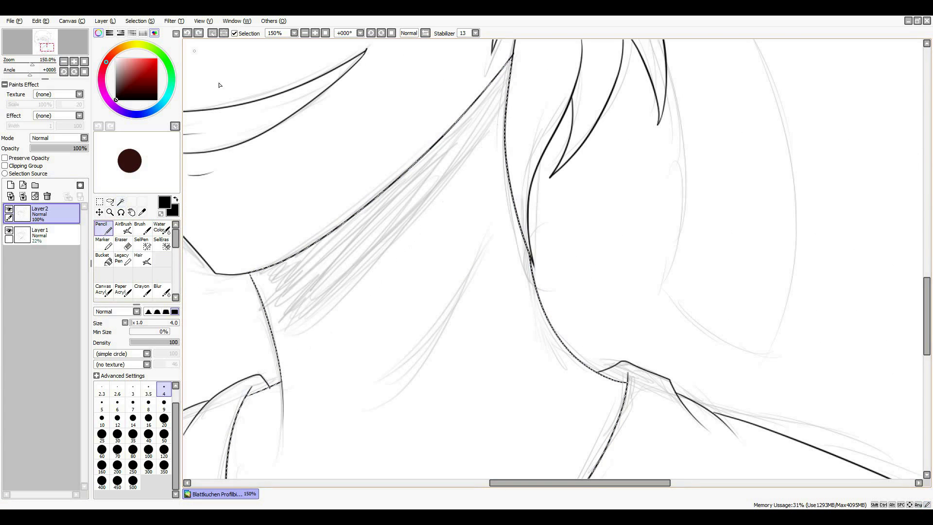
key("g")
left_click(459, 120)
key("ctrl+d")
key("n")
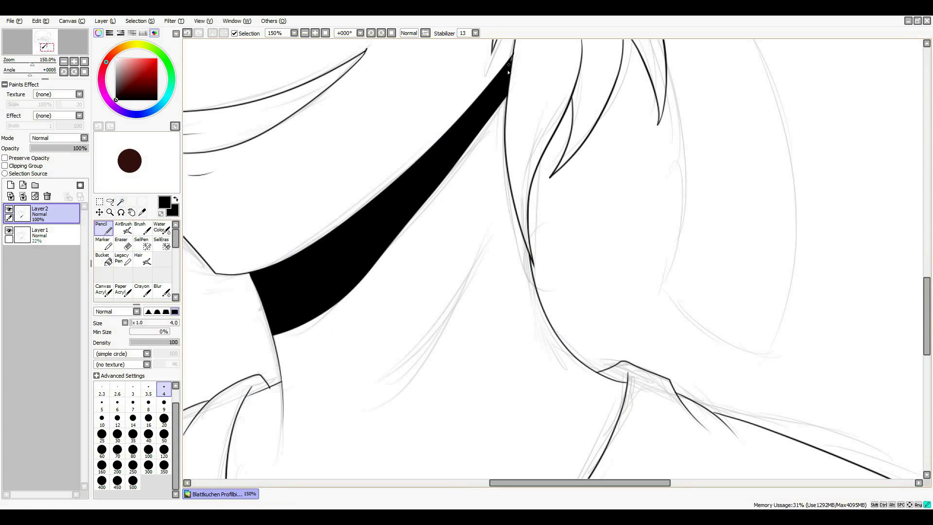
Step: Ink the pointed hair strands along the jaw opposite the ear and the ball outline beneath their tips
left_click(305, 33)
left_click(314, 33)
left_click(314, 33)
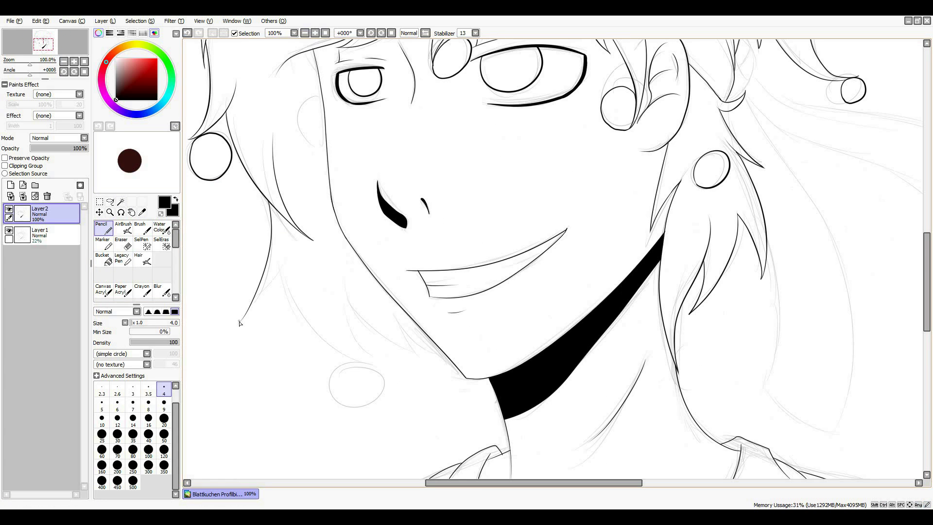
left_click(315, 33)
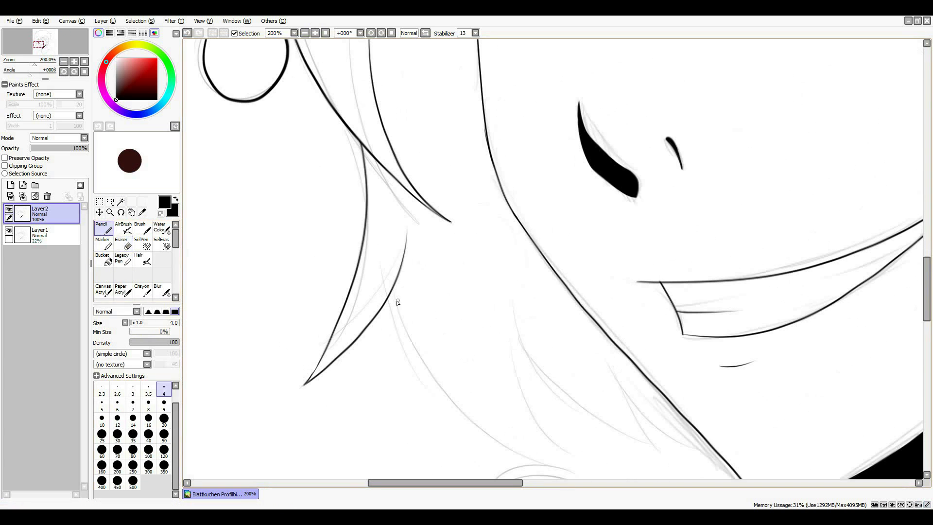
left_click_drag(608, 364, 731, 455)
key("e")
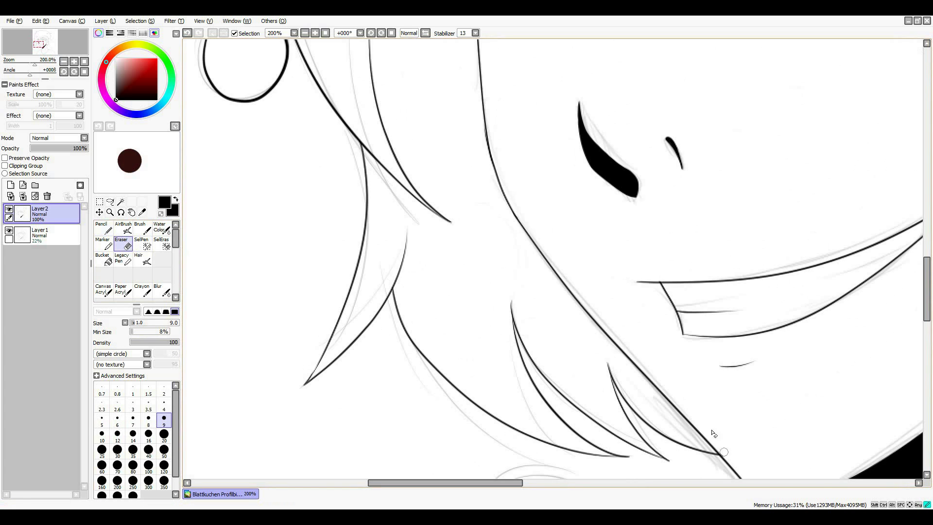
key("n")
scroll(628, 296, "down", 5)
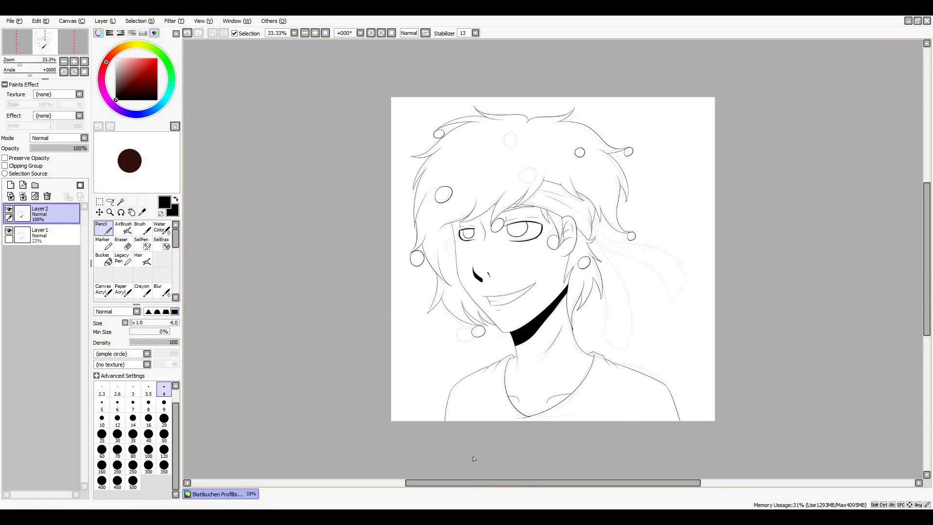
Step: Ink the headband's upper ribbon tail from the knot to its pointed end and erase the overlapping line at its edge
left_click(314, 33)
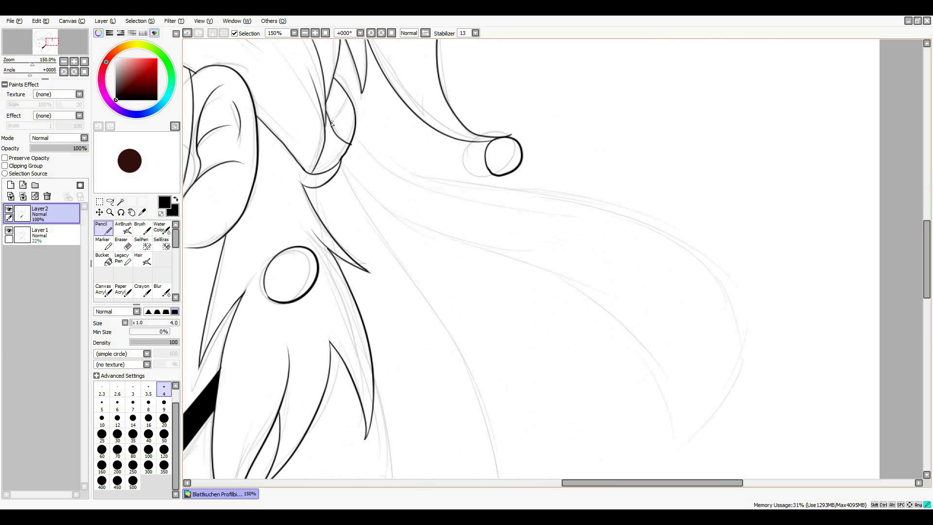
left_click_drag(710, 256, 342, 154)
scroll(631, 292, "down", 4)
left_click_drag(761, 240, 755, 302)
key("e")
left_click_drag(764, 175, 761, 239)
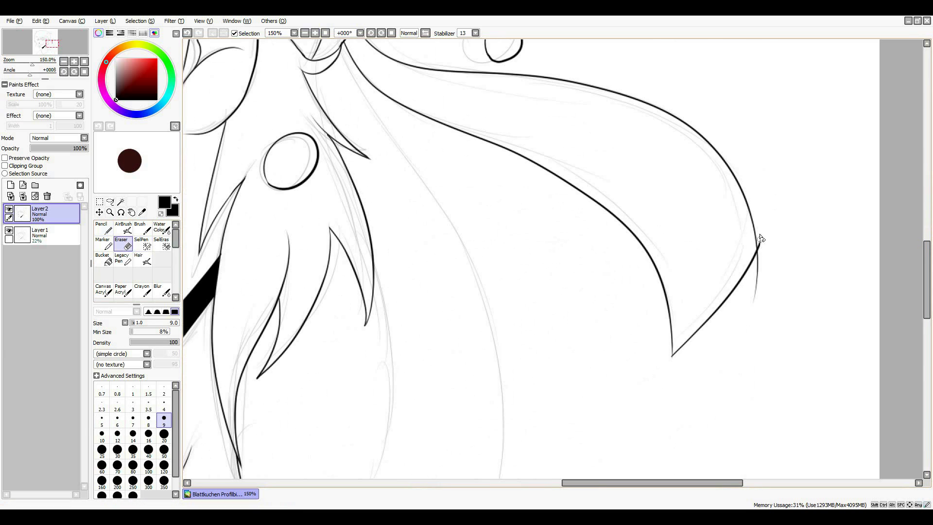
Step: Ink the headband's second ribbon tail hanging down toward the shoulder and erase the overshoot at its tip
key("n")
key("minus")
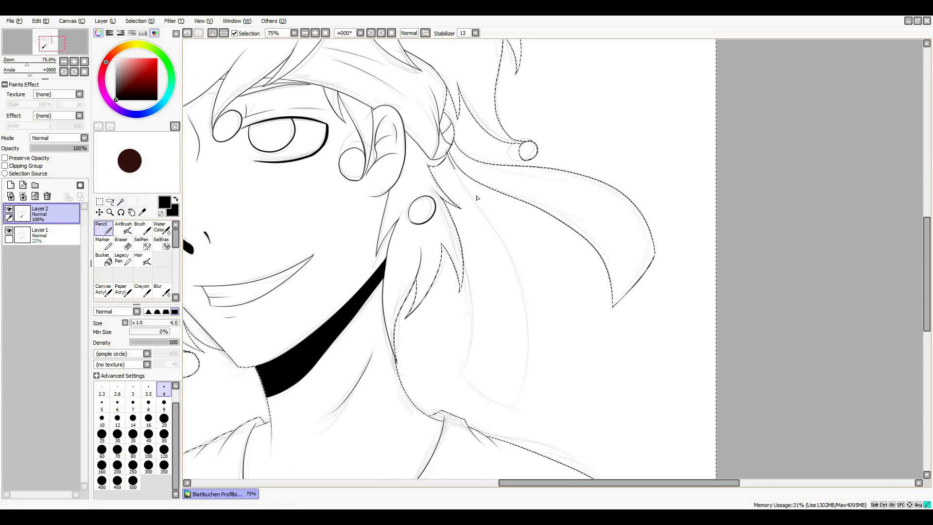
left_click_drag(515, 423, 452, 213)
left_click_drag(448, 253, 572, 354)
key("plus")
key("plus")
key("e")
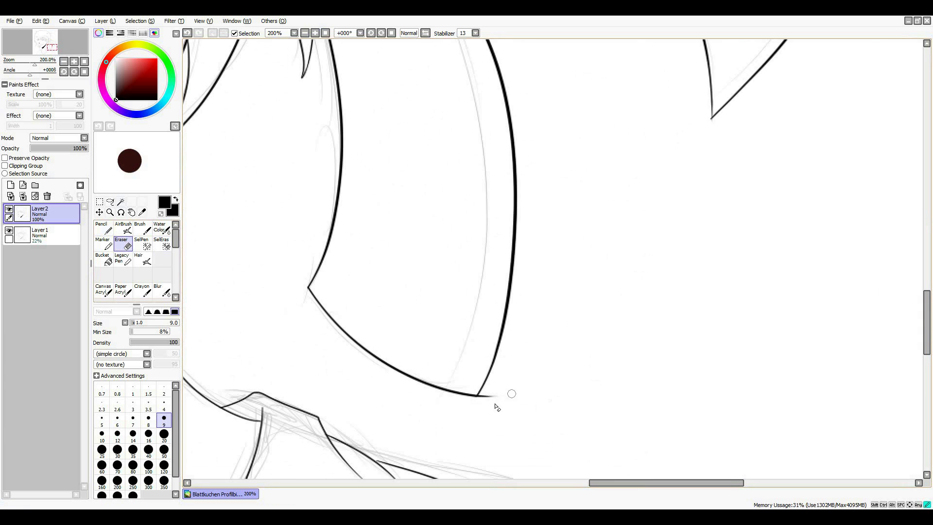
Step: Copy an inked ball outline from the hair and place the duplicate over a sketched ball
key("minus")
key("minus")
key("minus")
key("plus")
key("plus")
key("ctrl+c")
key("ctrl+v")
key("ctrl+t")
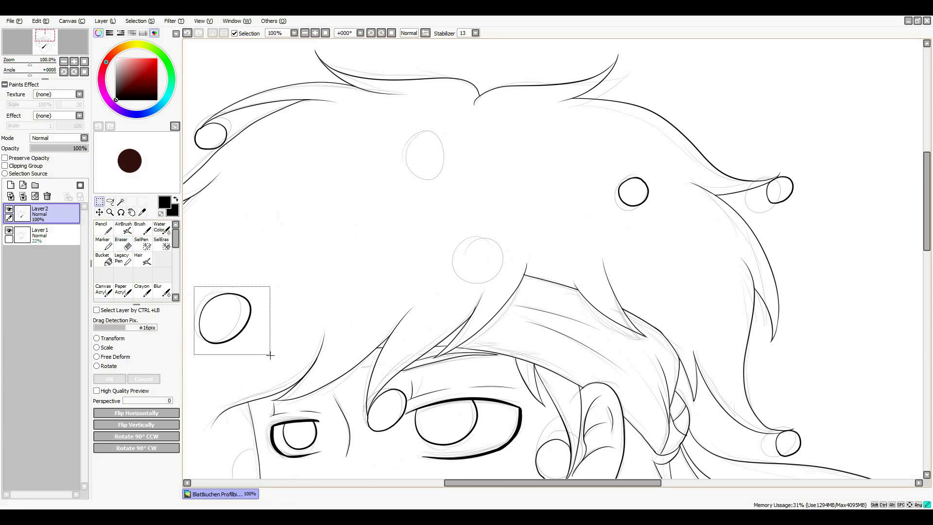
left_click_drag(236, 301, 420, 153)
key("Return")
Step: Place another copy of the ball outline over the remaining sketched ball in the hair and merge the copies into Layer 2
key("ctrl+c")
key("ctrl+v")
key("ctrl+t")
key("Return")
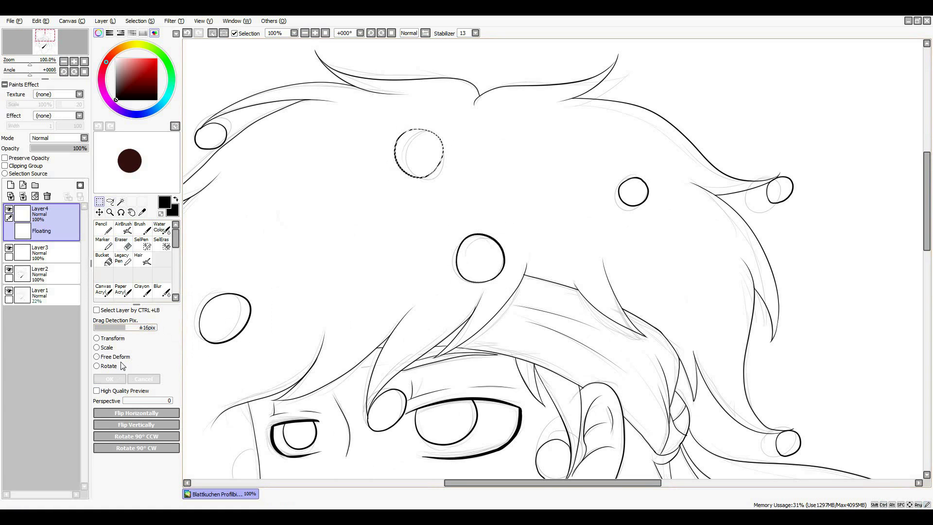
left_click(22, 196)
key("minus")
key("minus")
key("minus")
left_click(104, 228)
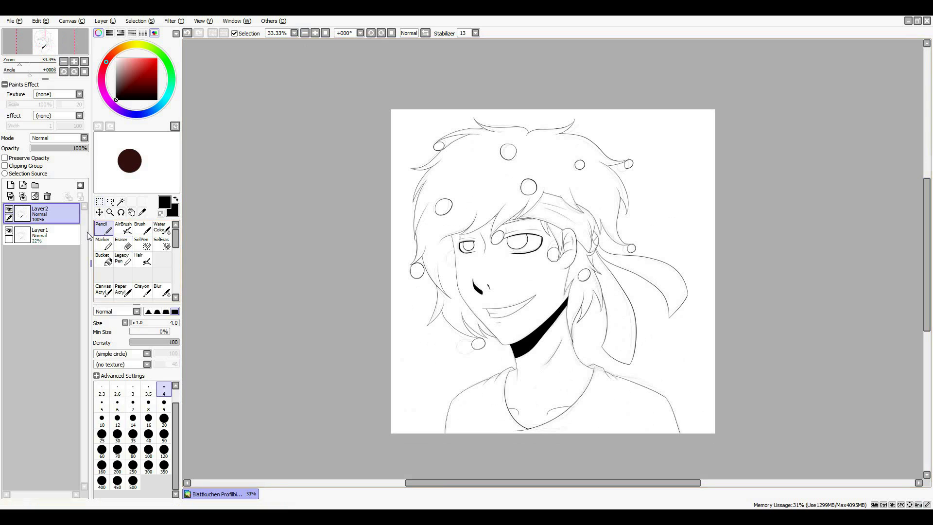
Step: Recolor the Layer 2 line art dark brown with its opacity preserved, and hide the sketch layer
left_click(5, 166)
left_click(132, 168, "alt")
left_click(104, 259)
left_click(535, 292)
key("ctrl+e")
key("plus")
key("plus")
key("plus")
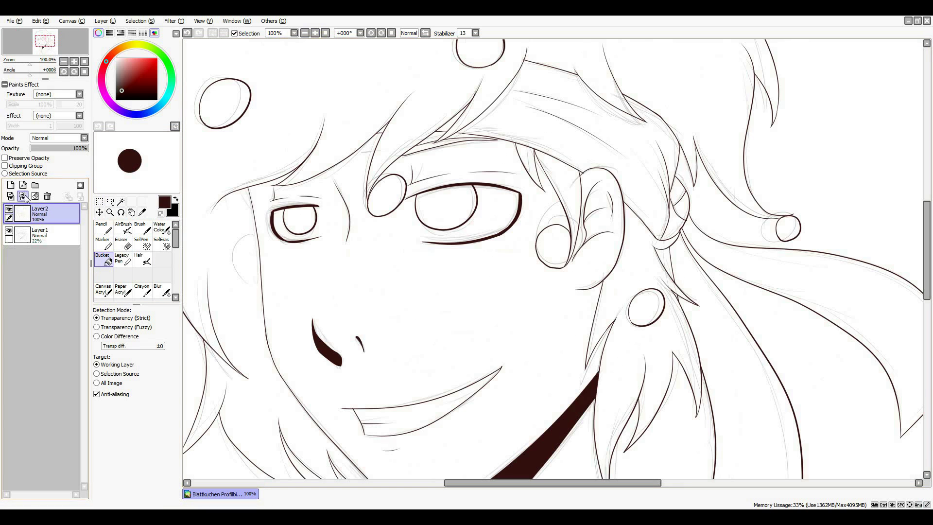
left_click(8, 231)
Step: Select the face, ear and neck areas from the line art and fill them with saturated blue on a new layer beneath it
left_click(120, 201)
left_click(460, 139)
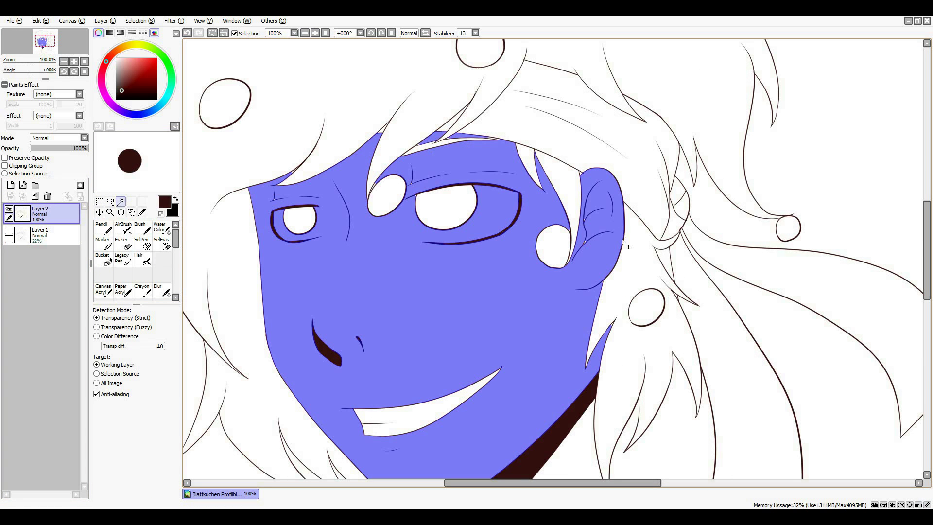
scroll(627, 246, "down", 5)
key("minus")
key("minus")
key("minus")
key("minus")
left_click(10, 185)
left_click(135, 114)
left_click(157, 59)
left_click(103, 259)
left_click(530, 292)
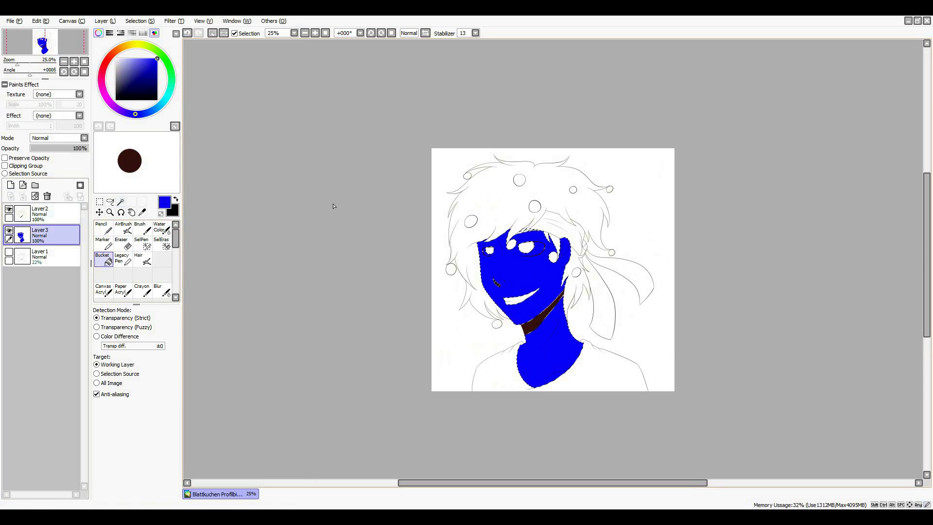
Step: Select the hair areas from the line art and paint them purple on a new layer, clearing the selection
key("plus")
left_click(39, 214)
left_click(120, 201)
left_click(558, 246)
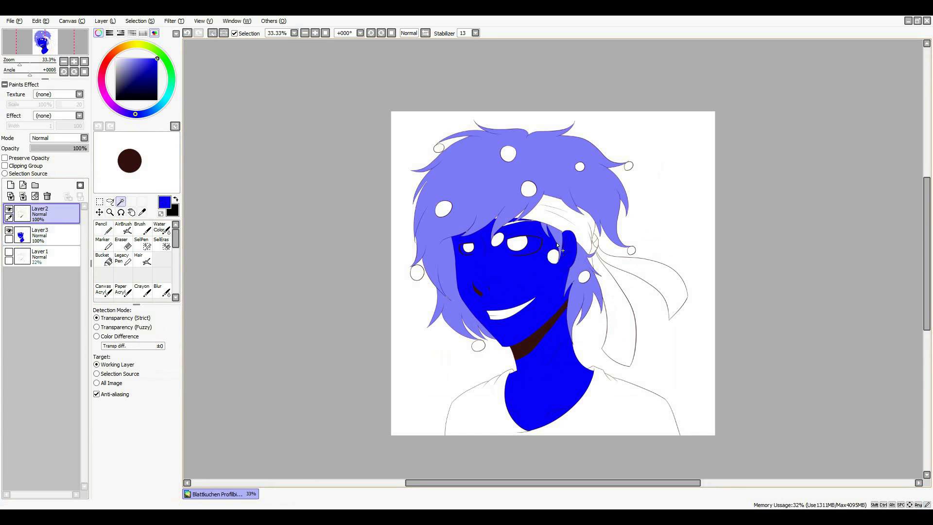
left_click(10, 185)
left_click(112, 104)
left_click(104, 227)
mouse_move(438, 161)
left_mouse_down()
mouse_move(510, 83)
mouse_move(583, 291)
mouse_move(574, 311)
left_mouse_up()
key("ctrl+d")
Step: Select all the hair balls from the line art and paint them magenta on a new layer, clearing the selection
left_click(39, 213)
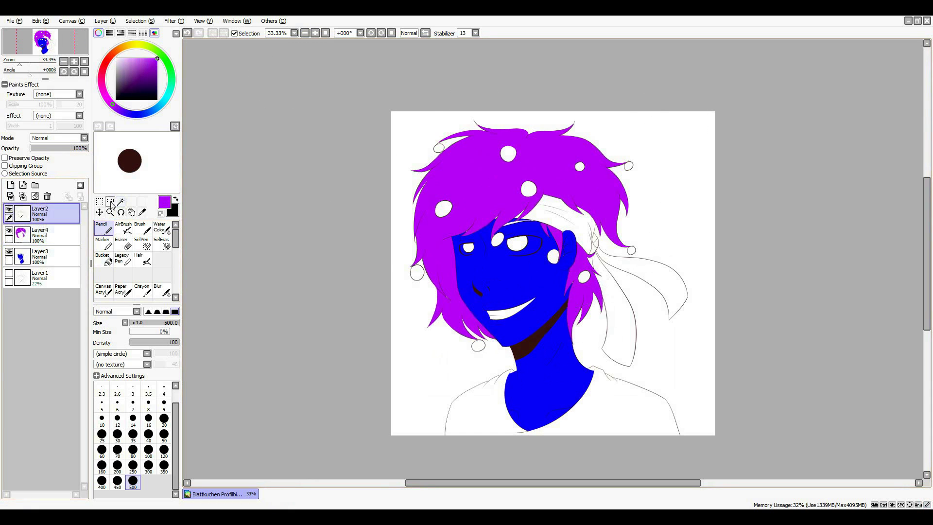
left_click(121, 202)
key("plus")
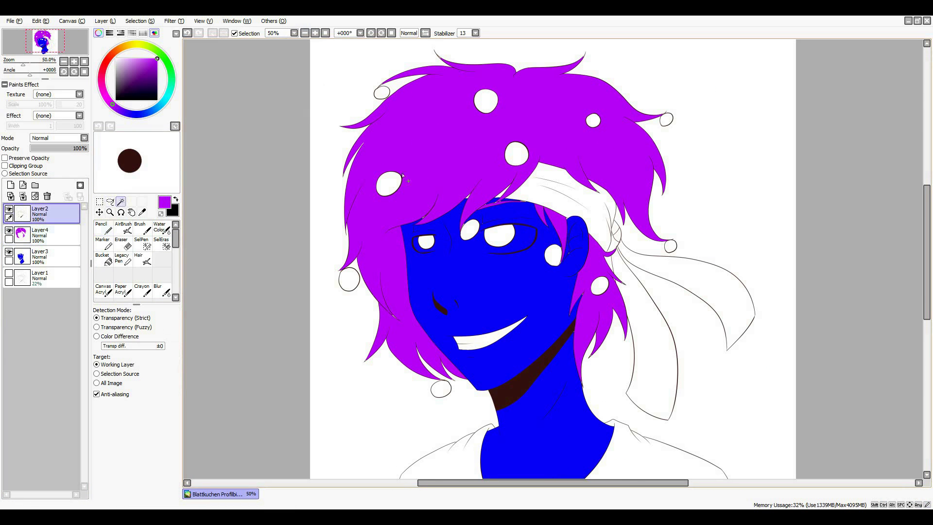
left_click(670, 245)
left_click(553, 255)
left_click(11, 185)
left_click(106, 95)
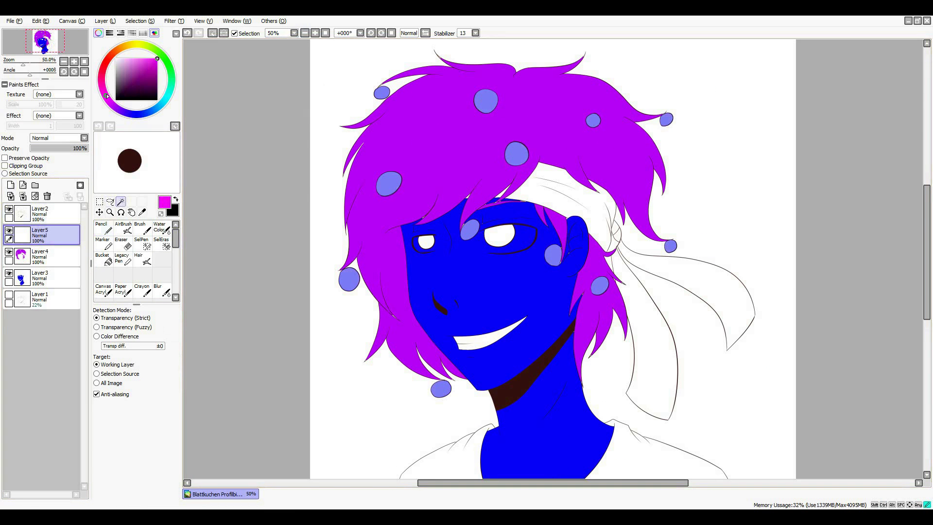
left_click(104, 228)
left_click_drag(485, 101, 389, 183)
left_click_drag(600, 285, 441, 389)
key("ctrl+d")
Step: Select the headband with its knot and ribbon tails, and paint it light blue on a new layer
left_click(39, 214)
left_click(120, 201)
left_click(559, 192)
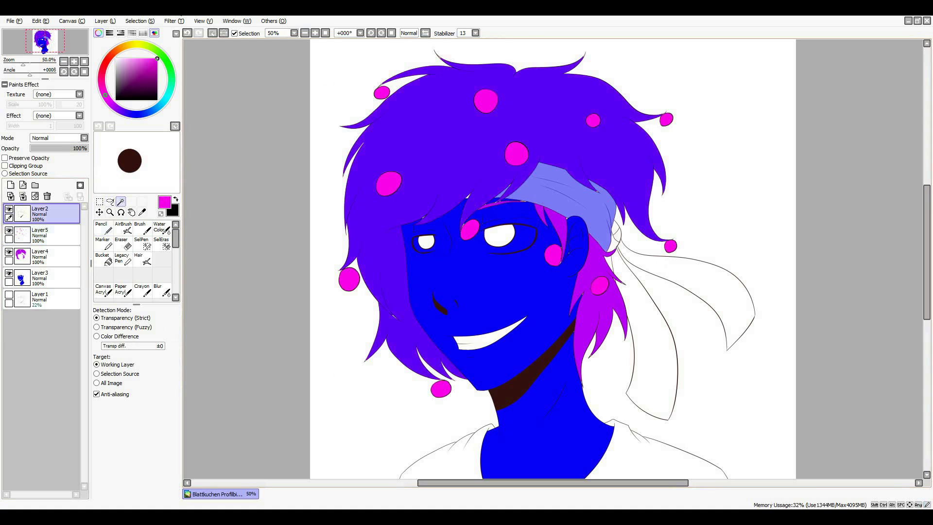
key("minus")
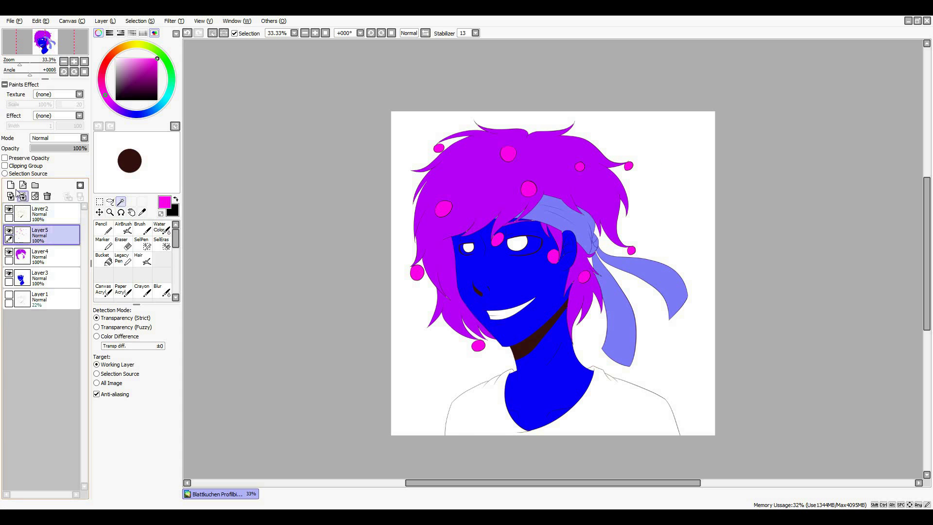
left_click(103, 227)
left_click_drag(632, 302, 559, 214)
key("ctrl+d")
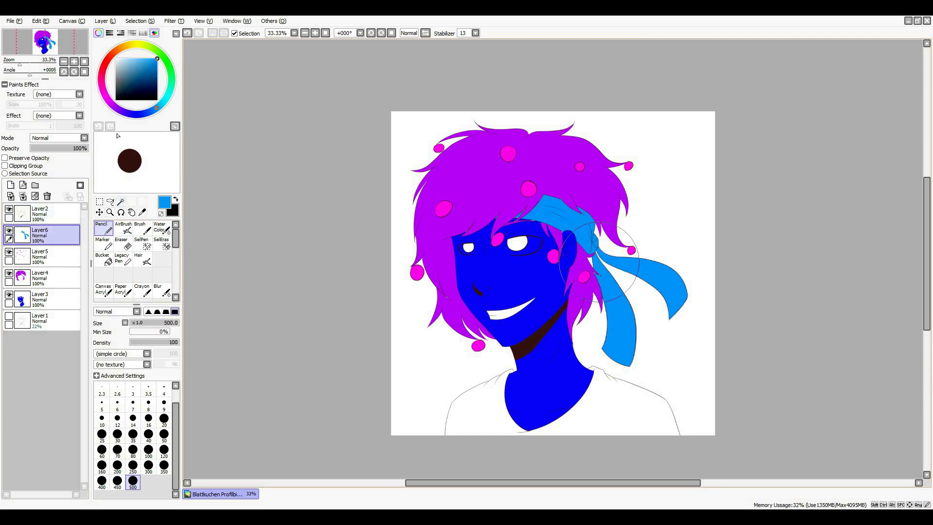
Step: Select the shirt from the line art and paint it light blue on the headband's color layer
left_click(39, 214)
left_click(120, 201)
left_click(486, 404)
left_click(39, 236)
mouse_move(486, 418)
left_mouse_down()
mouse_move(607, 452)
mouse_move(670, 413)
left_mouse_up()
Step: Paint the mouth and the eyes around the irises red on a new layer, and the irises green on another new layer
left_click(39, 214)
left_click(141, 243)
key("plus")
key("plus")
key("plus")
key("plus")
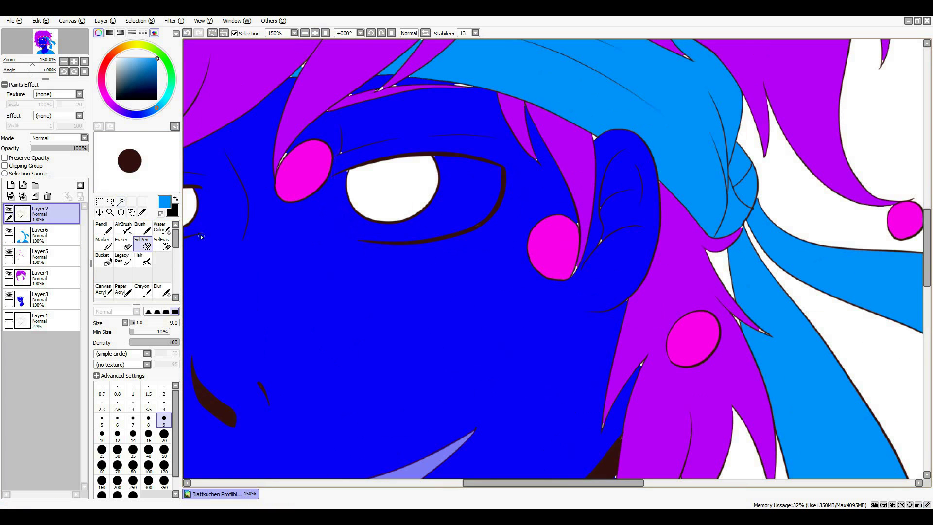
key("w")
left_click(306, 33)
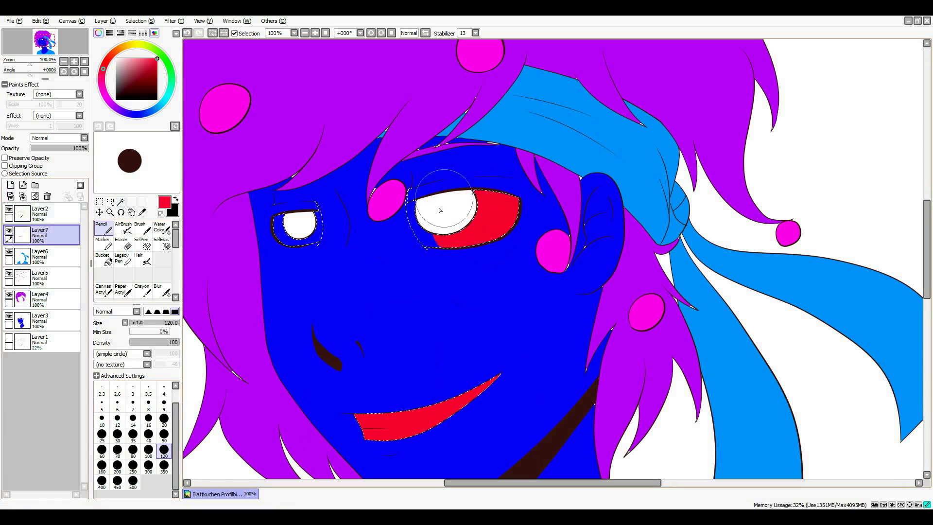
left_click_drag(440, 210, 296, 228)
key("ctrl+d")
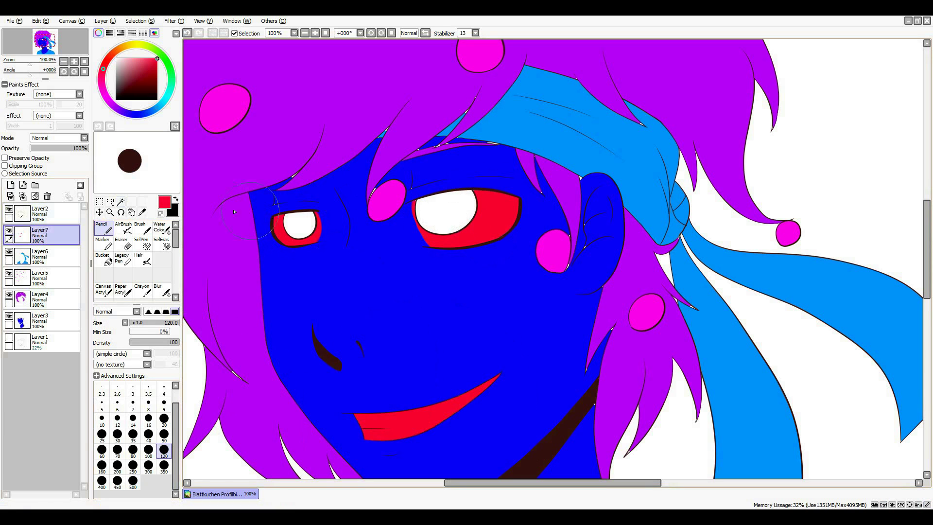
key("w")
left_click(10, 185)
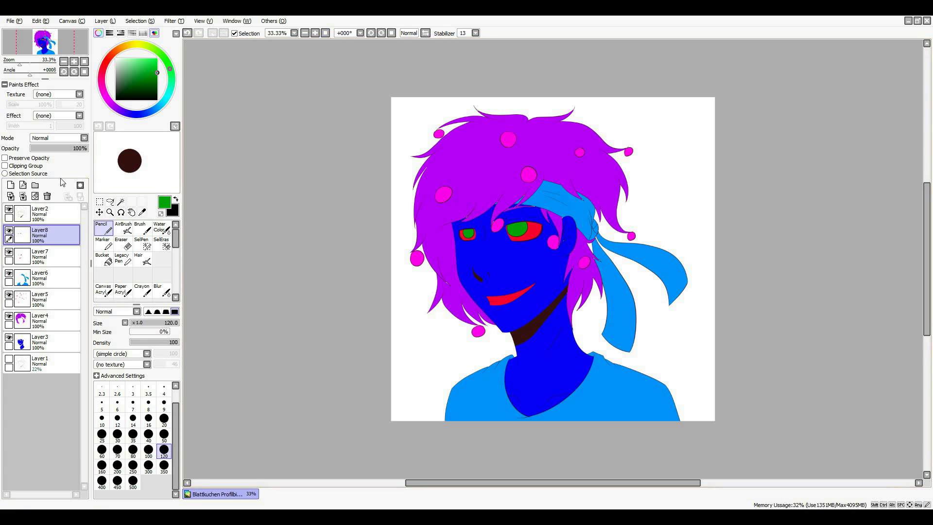
Step: Hide the other color layers and paint over the small gaps in the blue skin fill on Layer 3 with a size 9 pencil
left_click(9, 231)
left_click(9, 252)
left_click(9, 274)
left_click(9, 295)
left_click(9, 316)
left_click(40, 340)
left_click(404, 227, "alt")
key("ctrl+plus")
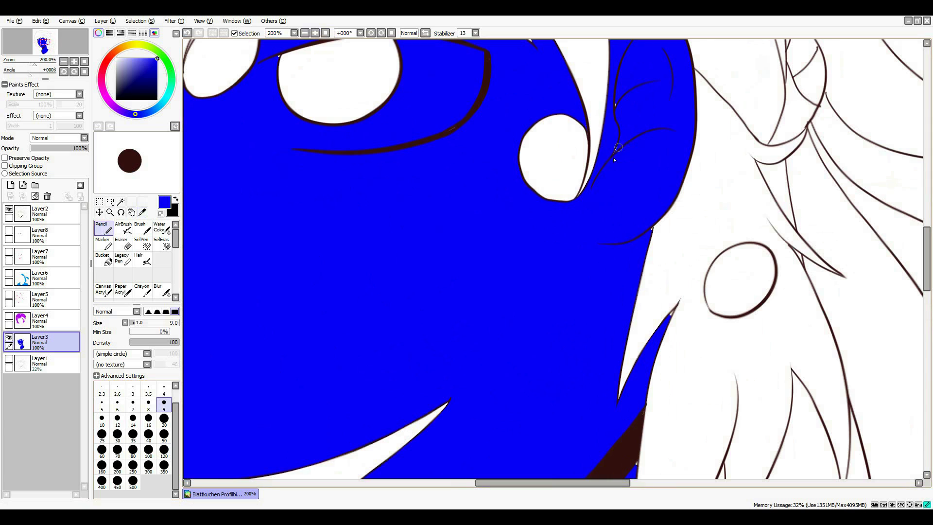
scroll(671, 315, "up", 5)
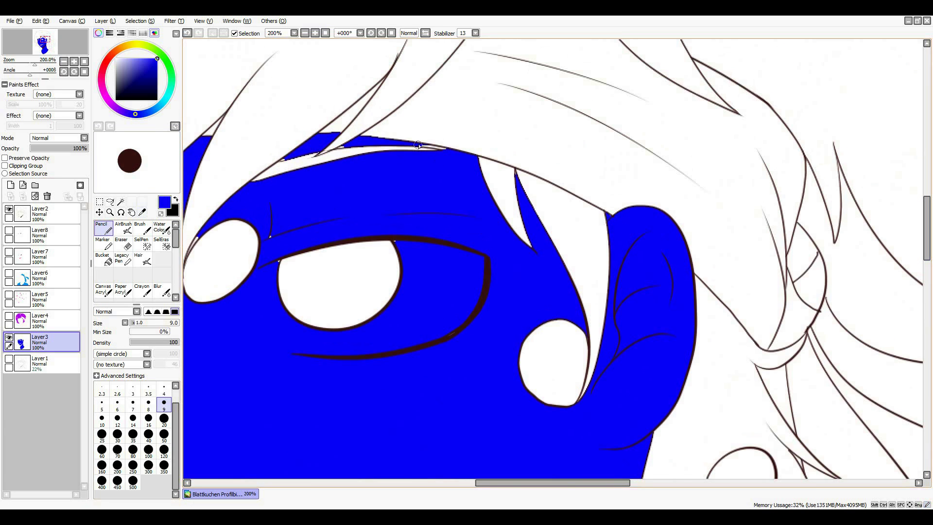
scroll(401, 258, "left", 5)
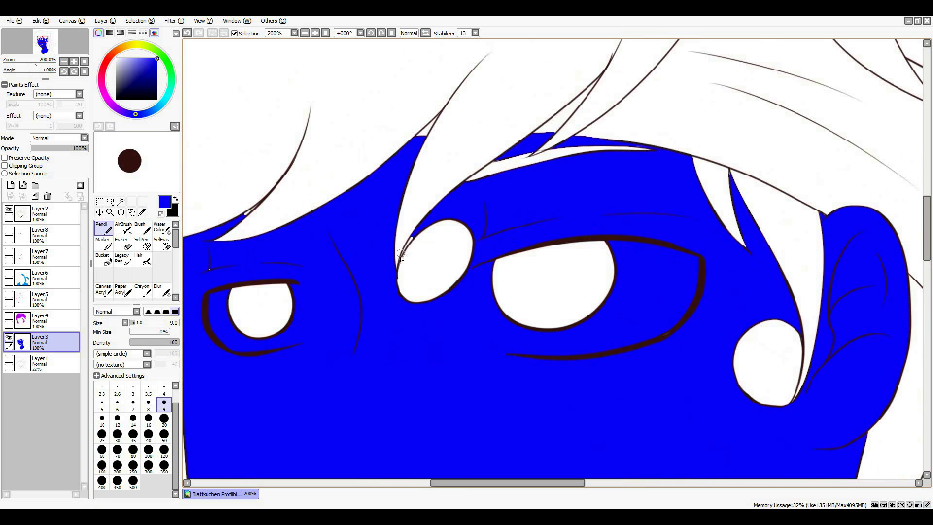
left_click_drag(927, 228, 929, 418)
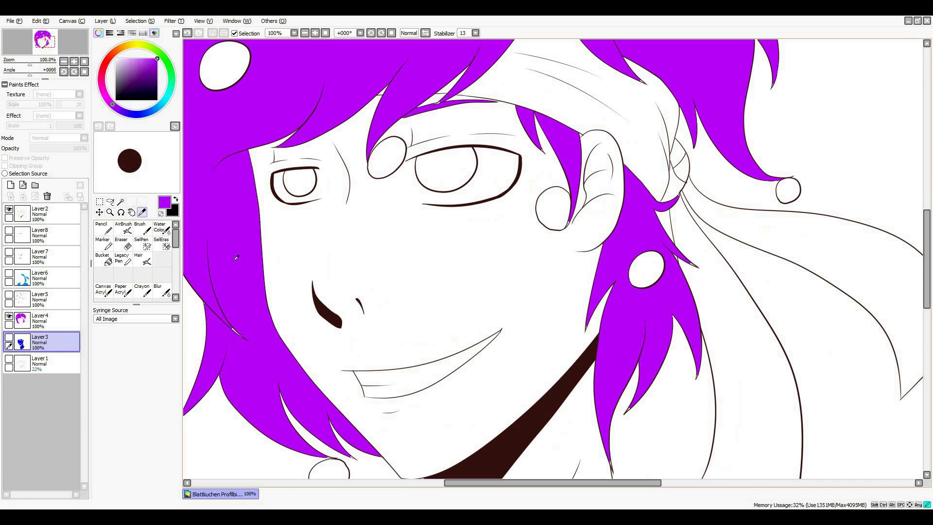
Step: Paint over the gaps in the purple fill on Layer 4 along the jaw strands and fringe, reducing the pencil to size 4
key("n")
scroll(228, 328, "up", 3)
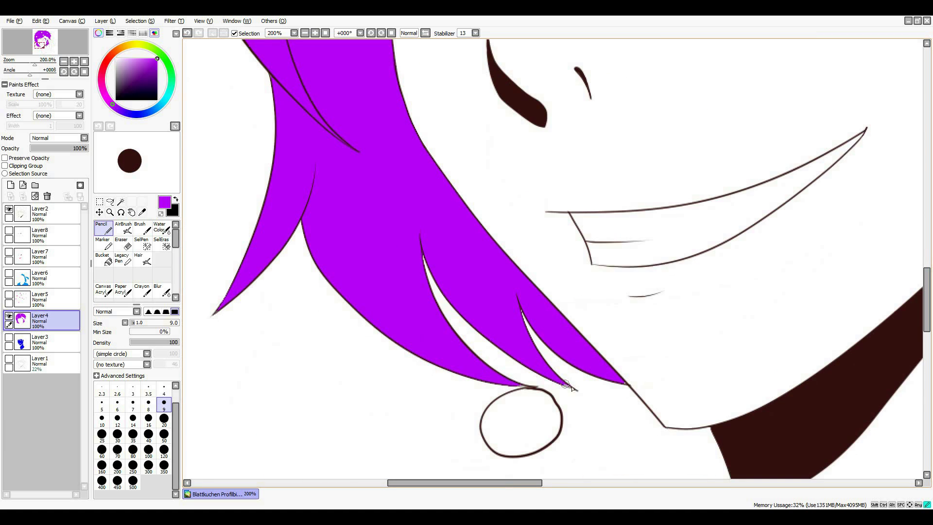
key("bracketleft")
key("bracketleft")
key("bracketleft")
key("bracketleft")
key("bracketleft")
scroll(669, 140, "up", 8)
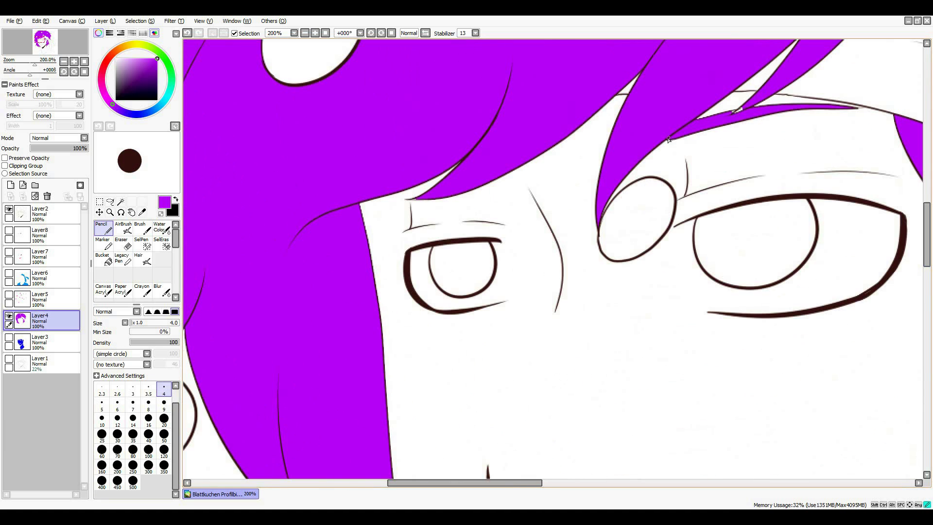
Step: Examine the purple hair fill on Layer 4 for gaps along the crown, the outer strand tips and the headband edge
scroll(741, 113, "left", 3)
scroll(377, 265, "up", 8)
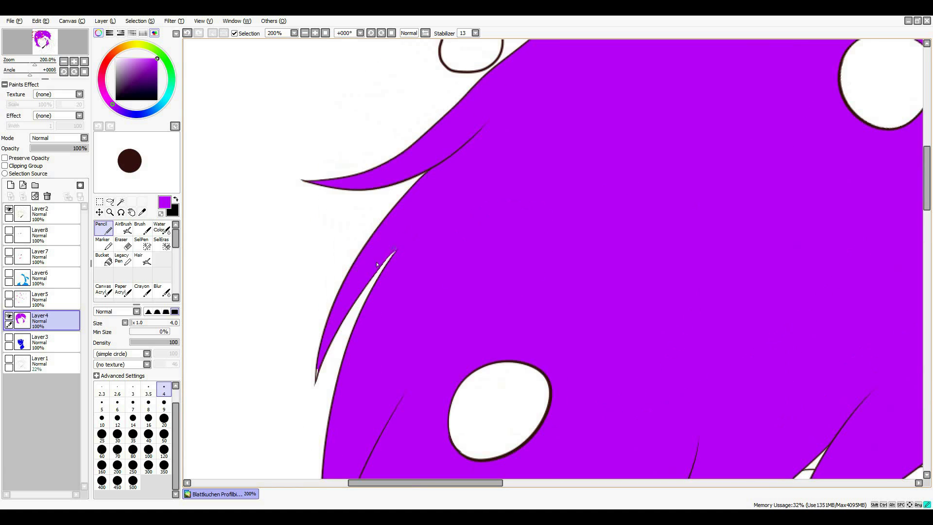
scroll(316, 377, "up", 5)
scroll(494, 316, "right", 9)
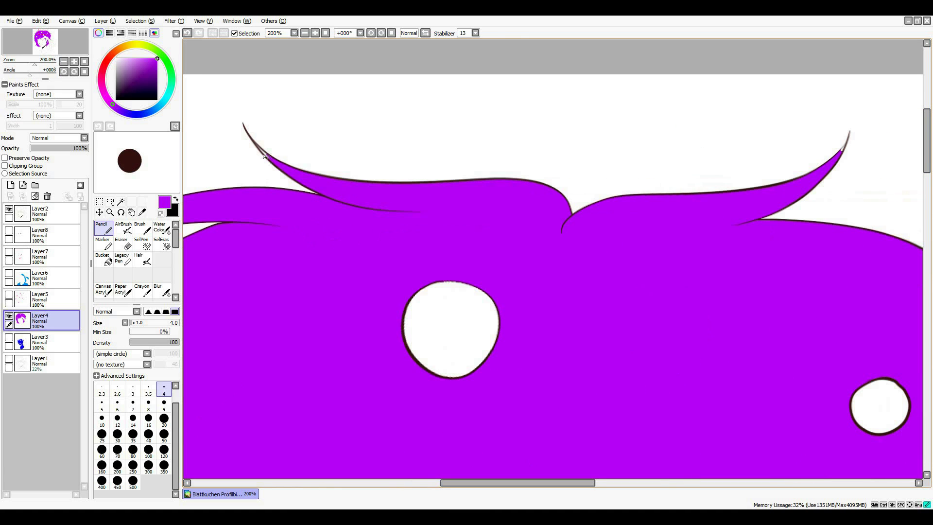
scroll(844, 157, "down", 7)
scroll(479, 270, "right", 6)
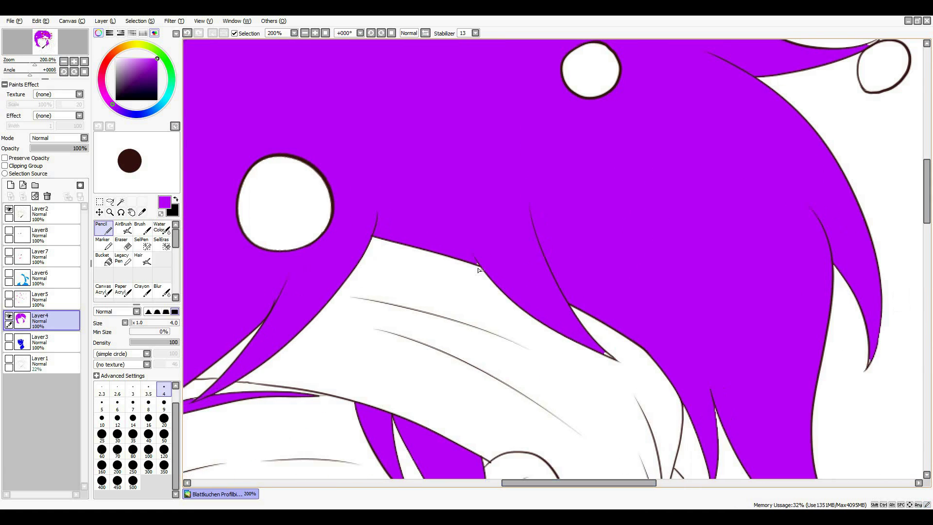
scroll(613, 359, "up", 5)
scroll(437, 316, "down", 8)
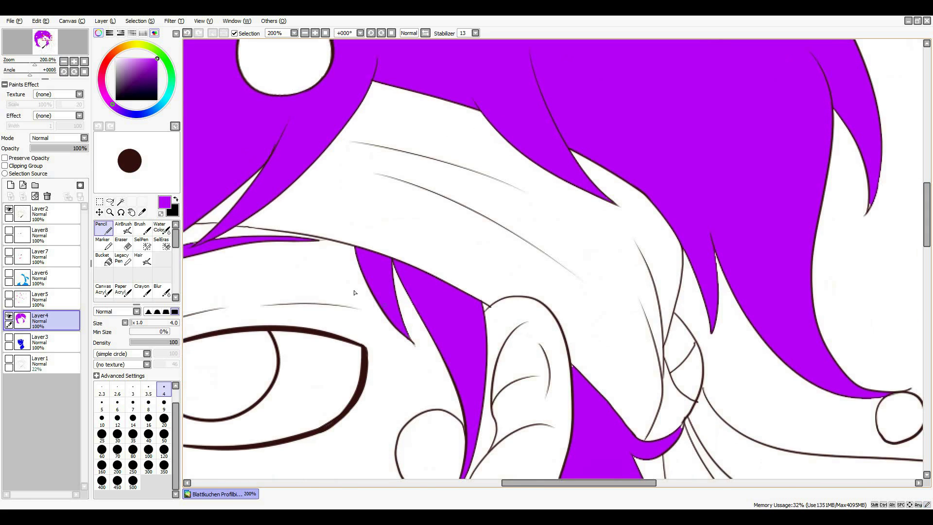
Step: Tidy the purple fill on Layer 4 around the ear and the lower strand tips with the pencil and eraser
key("e")
key("n")
scroll(461, 292, "down", 4)
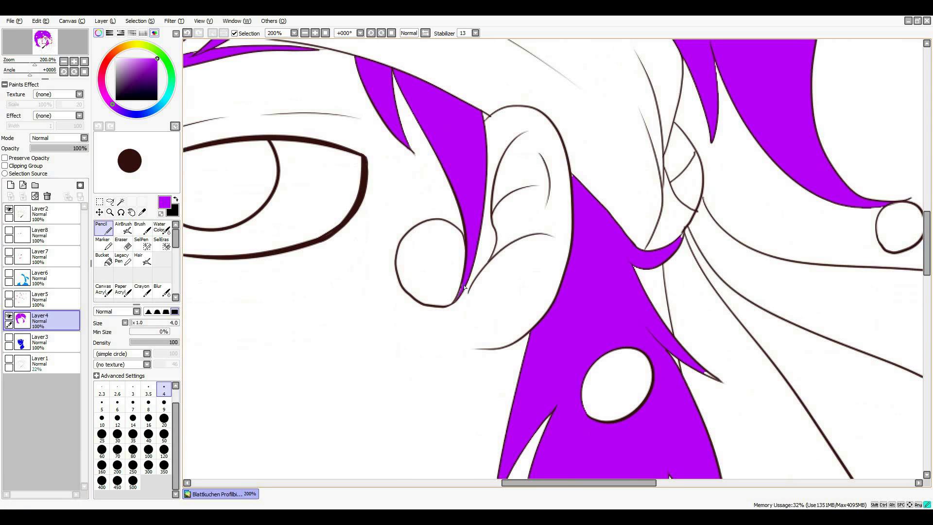
scroll(498, 177, "down", 7)
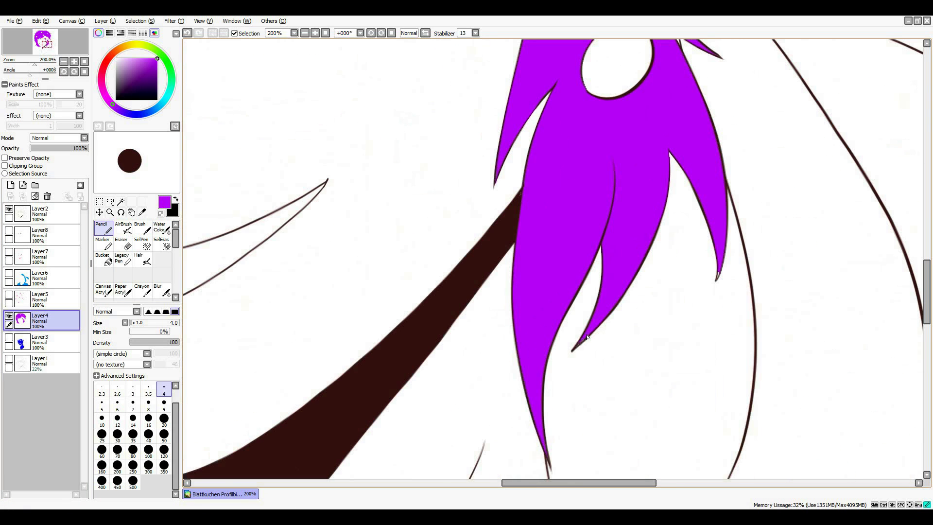
key("e")
key("ctrl+minus")
key("ctrl+minus")
key("ctrl+plus")
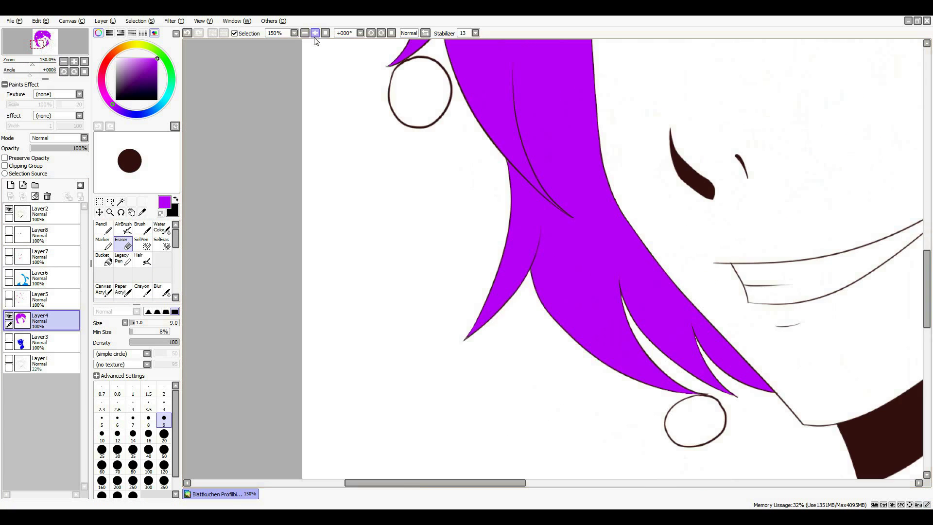
Step: Hide Layer 4, show and select Layer 5, and check the fill of the balls for gaps
key("ctrl+minus")
key("ctrl+minus")
left_click(8, 315)
left_click(8, 295)
left_click(39, 299)
key("ctrl+plus")
key("ctrl+plus")
key("ctrl+plus")
key("ctrl+plus")
key("ctrl+plus")
Step: Show Layer 6 instead of Layer 5 and touch up the blue headband and shirt fill with the size 4 pencil
left_click(9, 294)
left_click(8, 273)
left_click(103, 228)
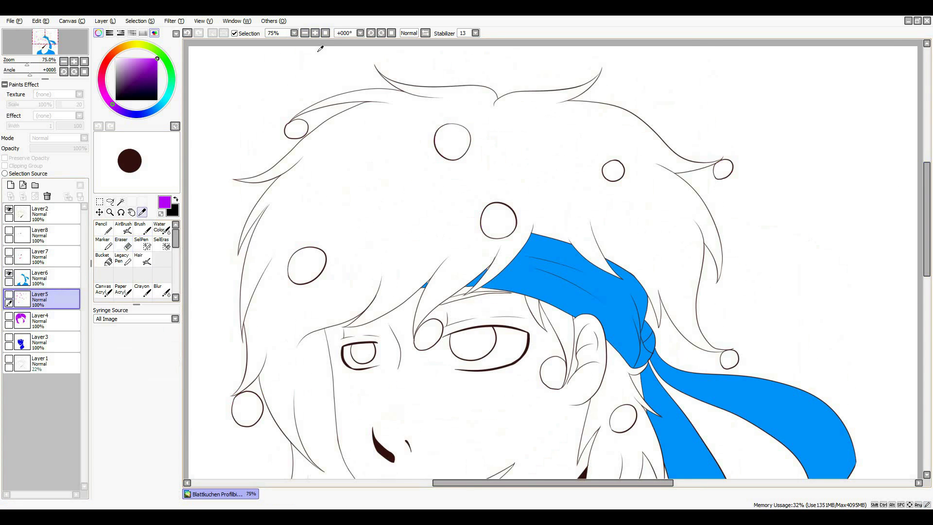
left_click(206, 335, "ctrl+shift")
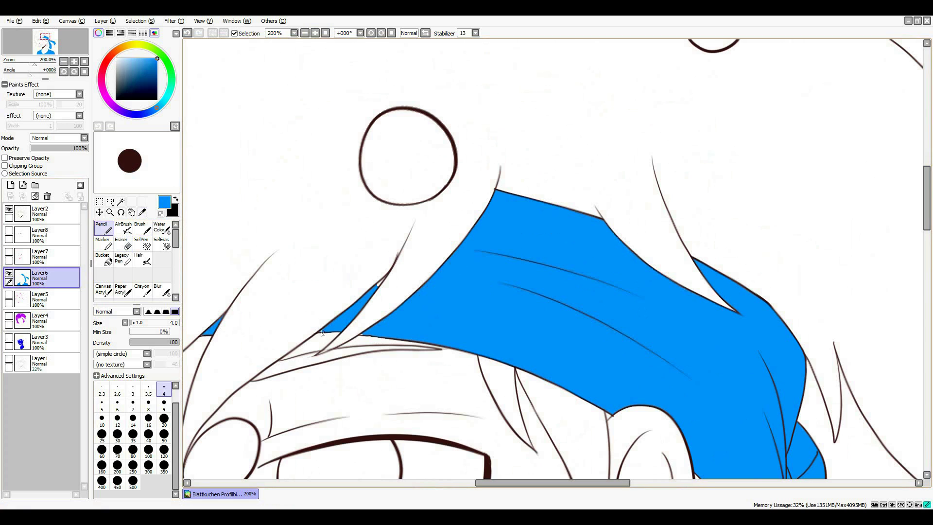
scroll(612, 282, "down", 5)
scroll(643, 299, "right", 4)
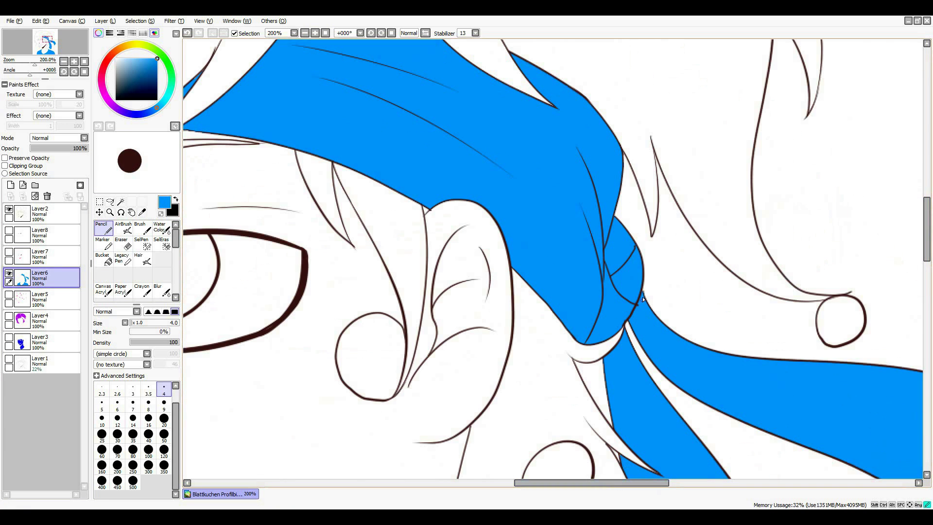
scroll(920, 228, "down", 5)
scroll(764, 209, "right", 4)
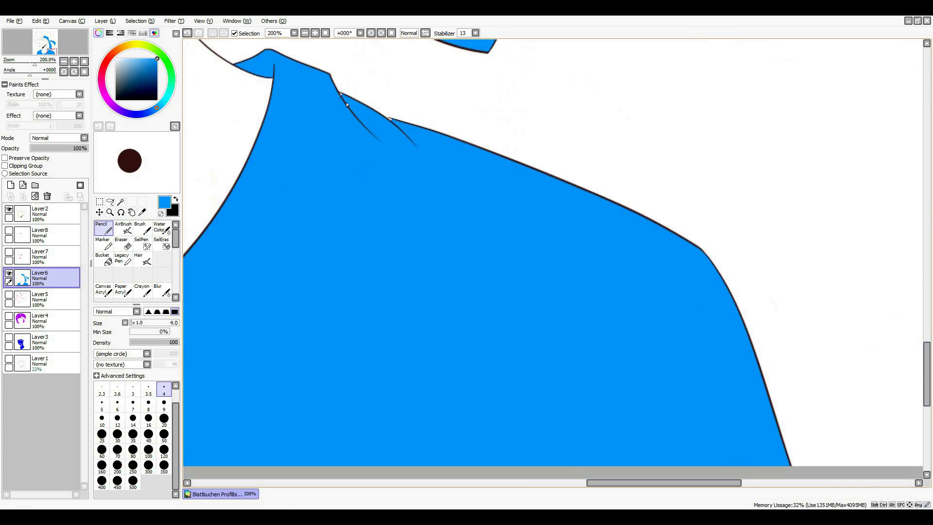
Step: Select Layer 7 and paint red along the open inner edge of the smaller eye
scroll(562, 145, "left", 4)
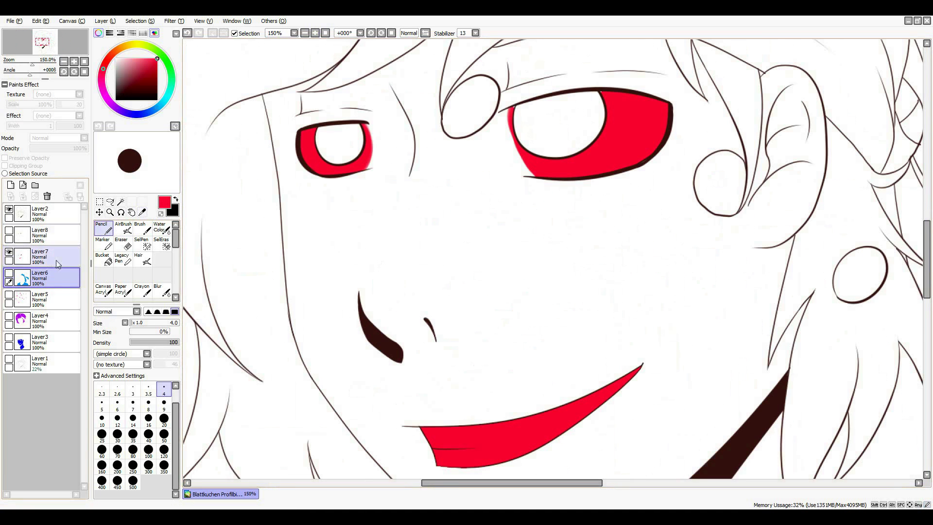
left_click(58, 264)
left_click_drag(371, 171, 369, 129)
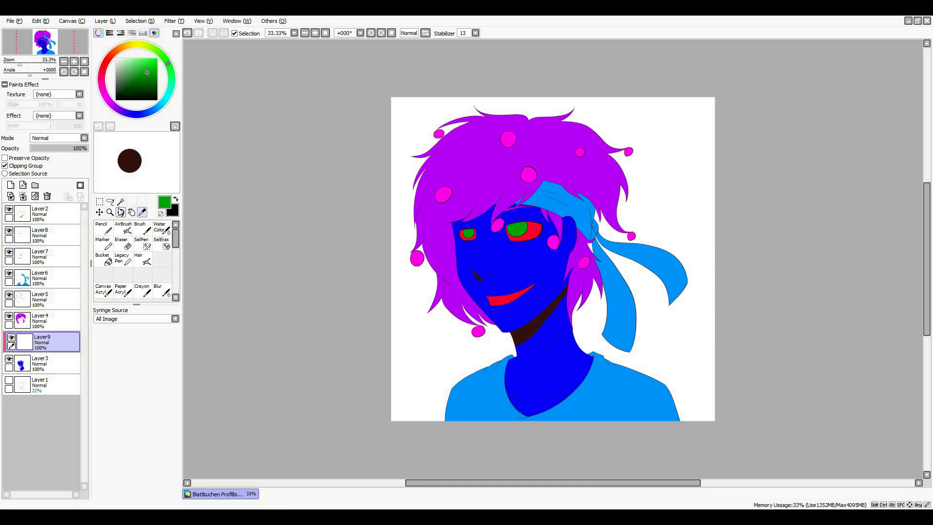
Step: Open the Blattkuchen channel banner as a color reference, sample the figure's brown skin, and fill the portrait's skin with it
left_click(103, 258)
left_click(525, 271)
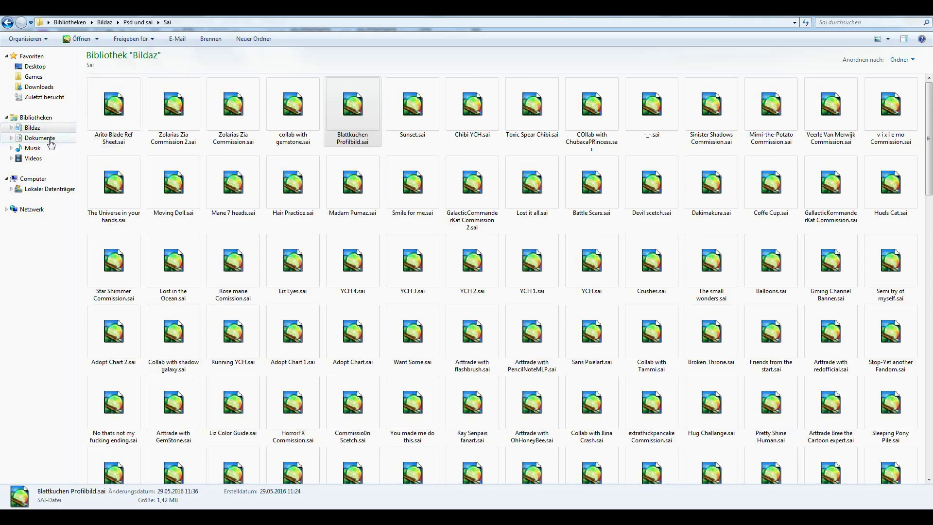
key("BackSpace")
double_click(642, 122)
right_click(823, 105)
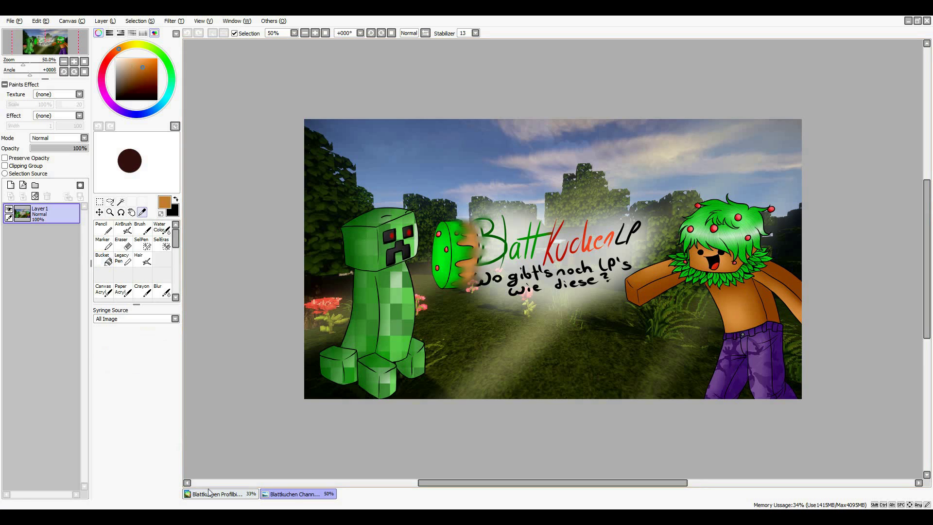
left_click(219, 493)
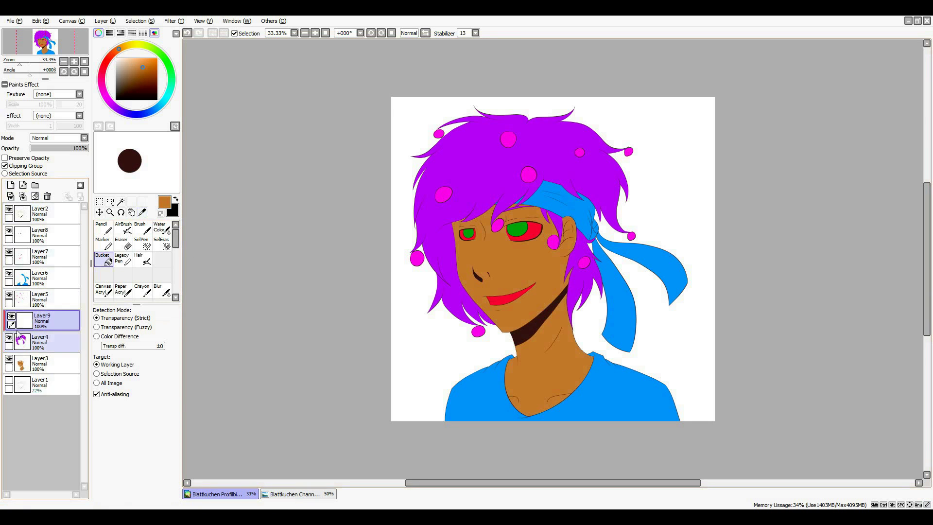
Step: Recolor the hair bright green and the balls red using clipped layers, merging each into the layer below
left_click(158, 62)
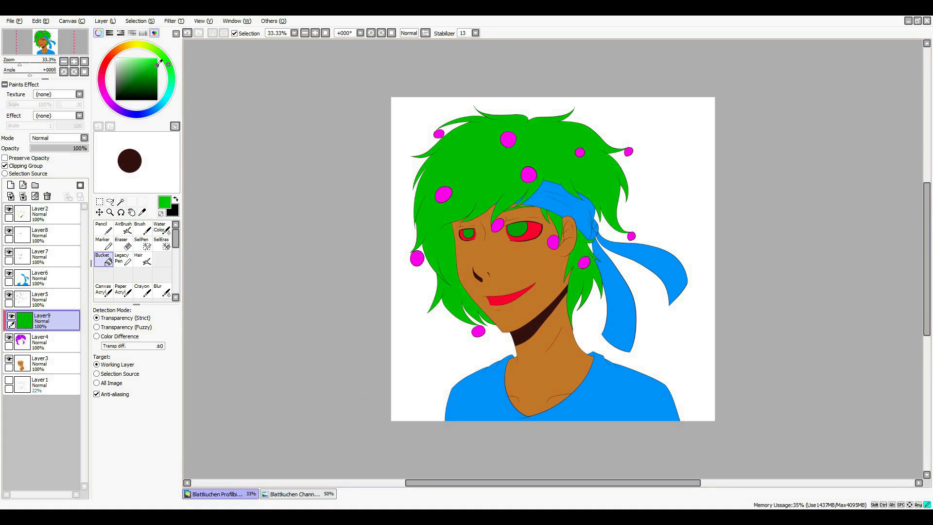
left_click(23, 196)
left_click(10, 185)
left_click(108, 59)
left_click(441, 188)
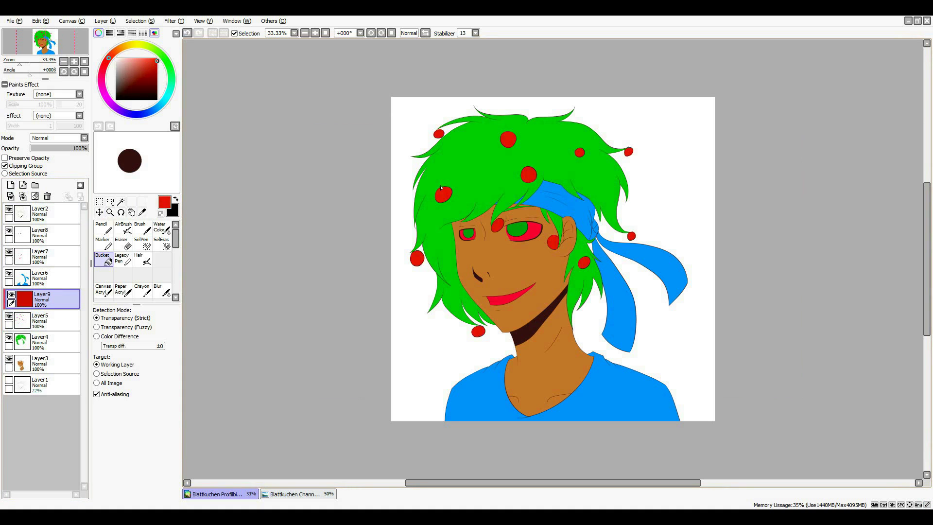
left_click(23, 196)
Step: Fill the headband and shirt bright red on a new clipped layer above Layer 6 and merge it down
left_click(19, 277)
left_click(11, 185)
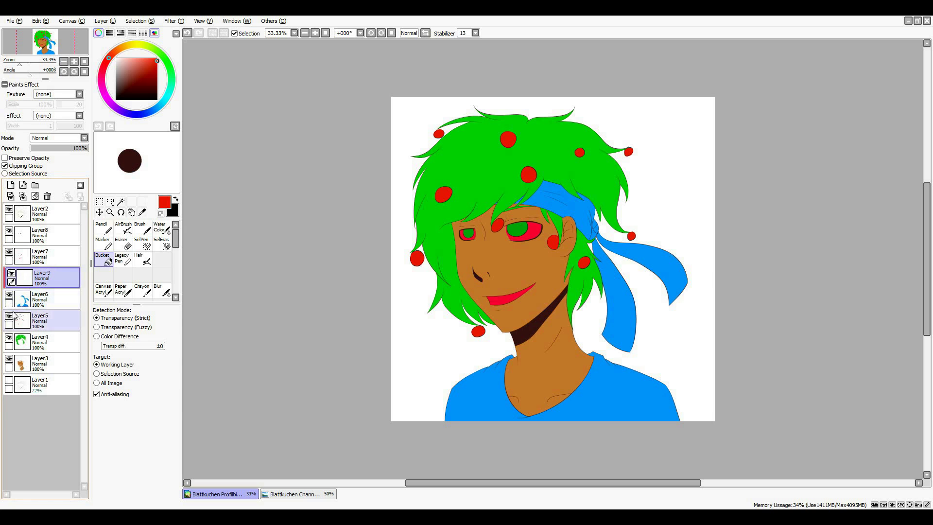
key("ctrl+f")
left_click(23, 196)
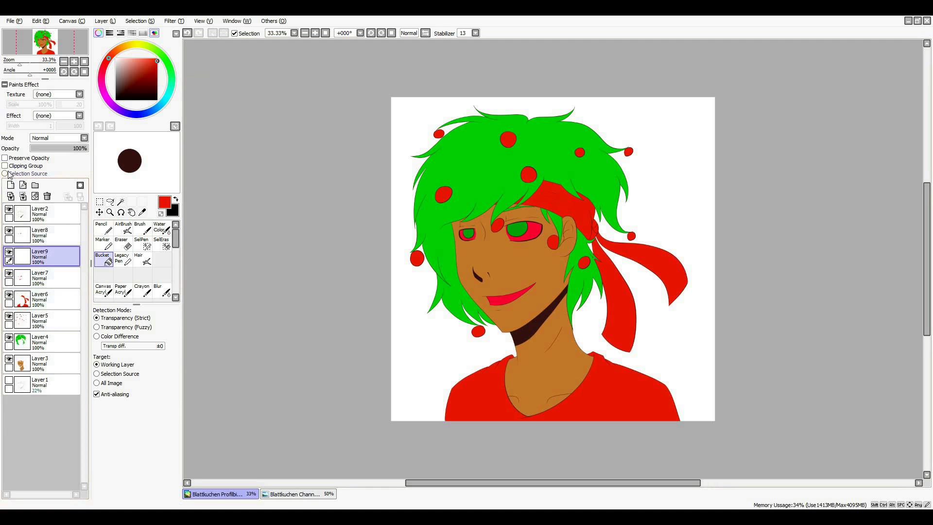
Step: Recolor the eyeballs and teeth white on Layer 7 and the irises dark gray on Layer 8, removing the spare layer
left_click(49, 232)
left_click(115, 58)
left_click(11, 184)
key("ctrl+f")
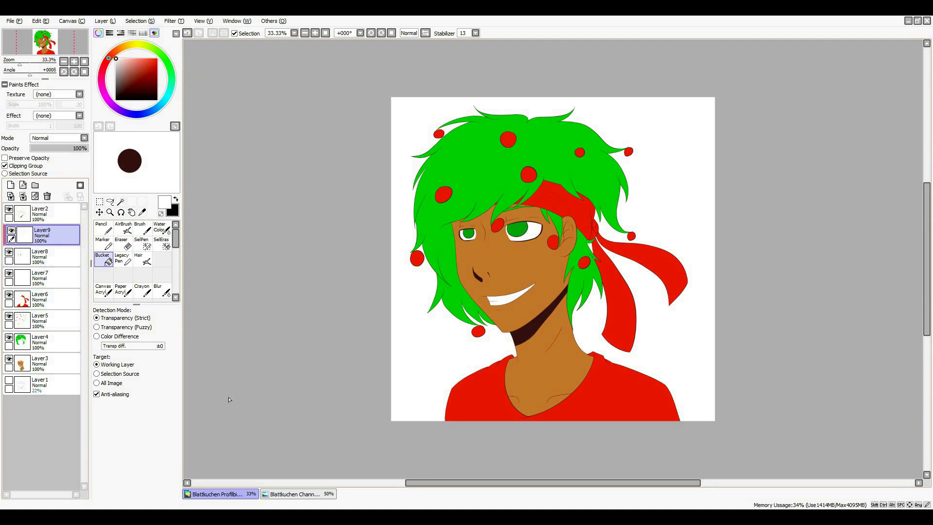
left_click(452, 200)
left_click(47, 196)
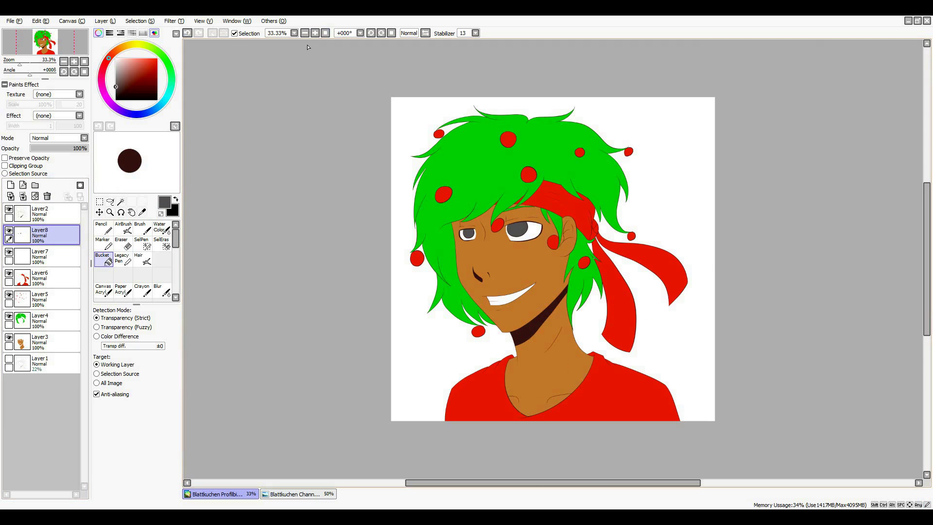
Step: Preserve the opacity of Layer 6 and refill the headband and shirt, trying several reds and settling on a muted red
left_click(49, 278)
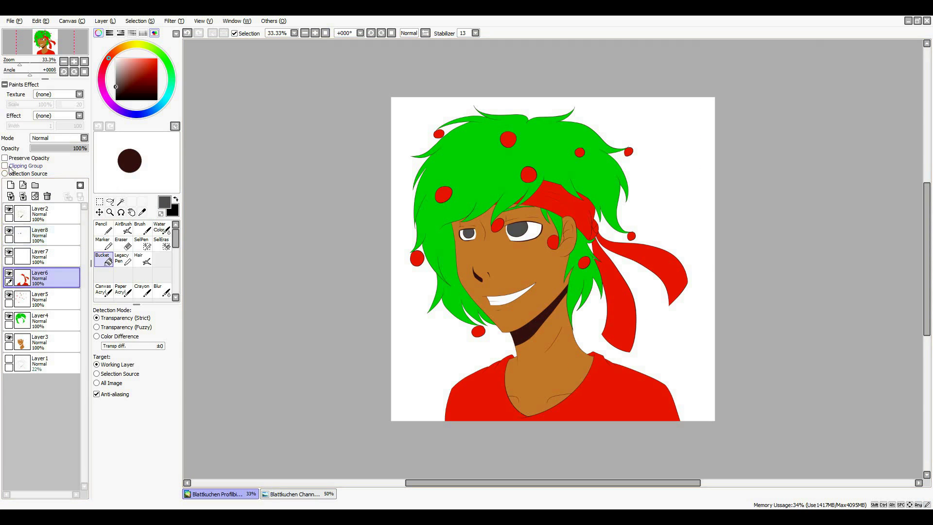
left_click(526, 194)
left_click(486, 394)
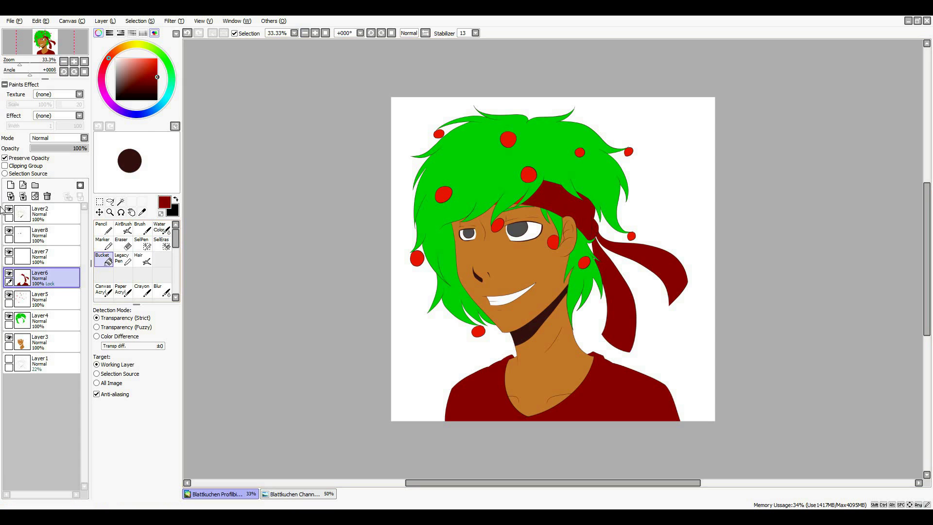
left_click(564, 214)
left_click(143, 68)
left_click(563, 214)
left_click(486, 394)
left_click(146, 70)
left_click(486, 393)
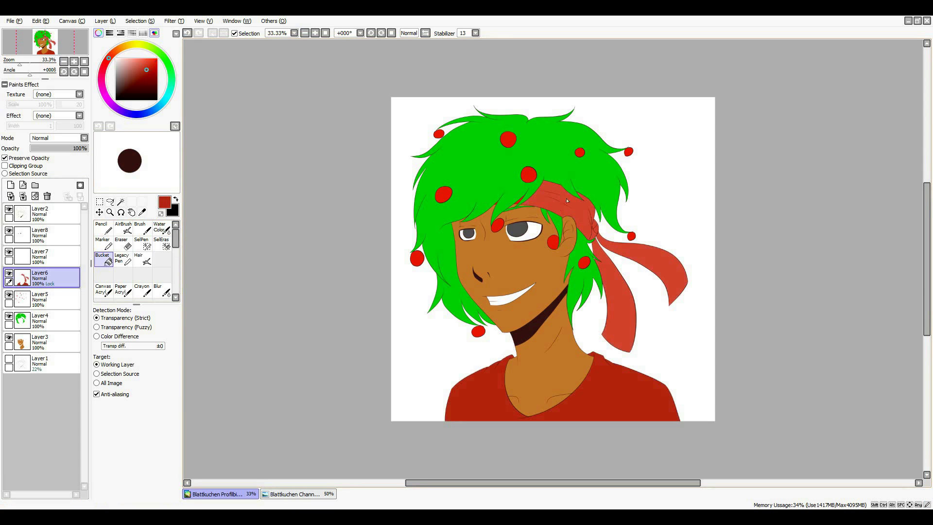
left_click(564, 214)
Step: Add a new layer clipped to the skin on Layer 3 and fill it with a darker brown for shading
left_click(40, 340)
left_click(11, 185)
left_click(119, 49)
left_click(5, 165)
left_click(486, 272)
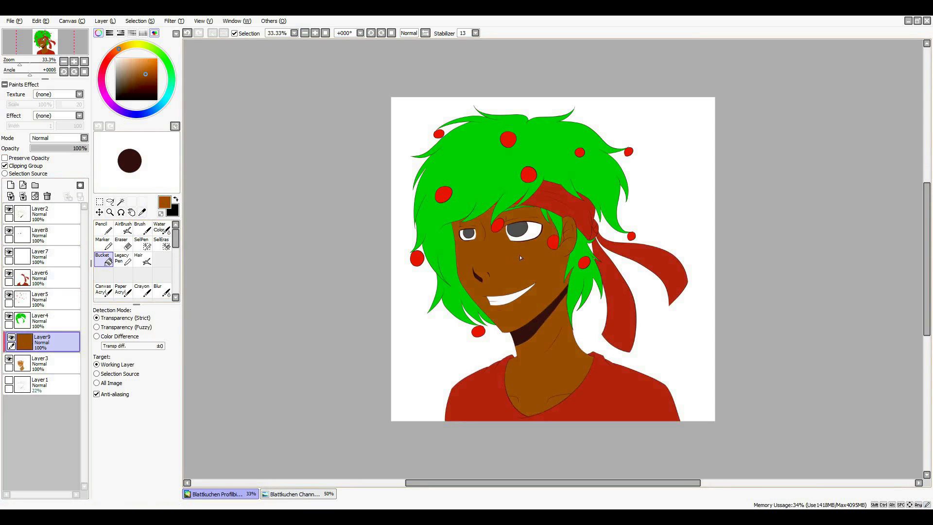
Step: Erase the dark brown from the lit areas of the face with a soft size 120 eraser, leaving shadows around the features
left_click(123, 243)
left_click(164, 465)
mouse_move(425, 258)
left_mouse_down()
mouse_move(408, 248)
mouse_move(414, 214)
mouse_move(427, 272)
mouse_move(394, 255)
mouse_move(464, 239)
mouse_move(447, 294)
mouse_move(445, 242)
mouse_move(517, 249)
mouse_move(458, 294)
mouse_move(455, 311)
mouse_move(563, 231)
mouse_move(573, 239)
mouse_move(589, 184)
mouse_move(586, 207)
mouse_move(526, 286)
mouse_move(546, 257)
mouse_move(530, 325)
mouse_move(547, 296)
mouse_move(460, 395)
mouse_move(429, 388)
mouse_move(445, 367)
mouse_move(433, 354)
mouse_move(442, 375)
mouse_move(415, 383)
left_mouse_up()
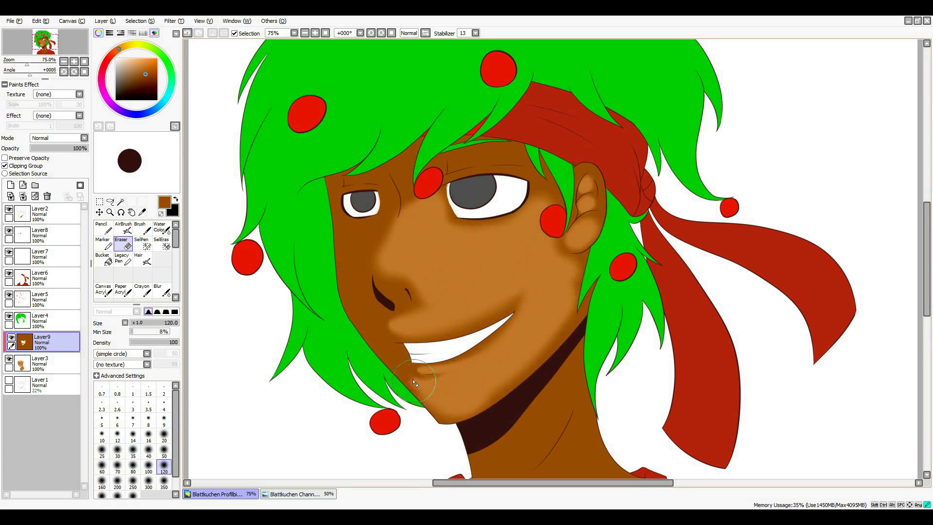
mouse_move(448, 419)
left_mouse_down()
mouse_move(356, 294)
mouse_move(395, 183)
mouse_move(380, 240)
mouse_move(363, 233)
mouse_move(384, 188)
mouse_move(352, 180)
mouse_move(336, 201)
mouse_move(489, 163)
mouse_move(410, 164)
mouse_move(422, 179)
mouse_move(539, 209)
mouse_move(540, 185)
left_mouse_up()
Step: Erase the dark brown from the lit areas of the neck and chest, leaving shadows along the neck line and collarbones
scroll(534, 194, "down", 3)
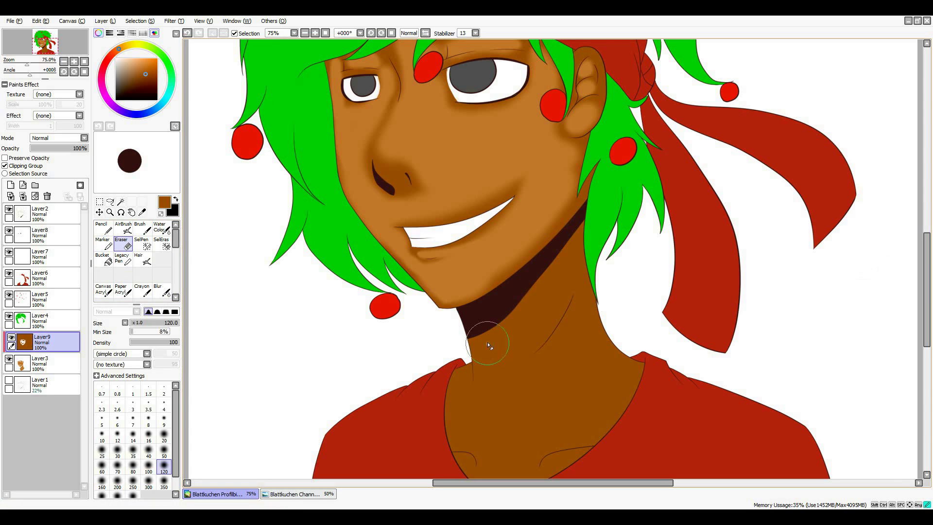
mouse_move(554, 277)
left_mouse_down()
mouse_move(489, 347)
mouse_move(466, 418)
mouse_move(552, 417)
mouse_move(621, 386)
left_mouse_up()
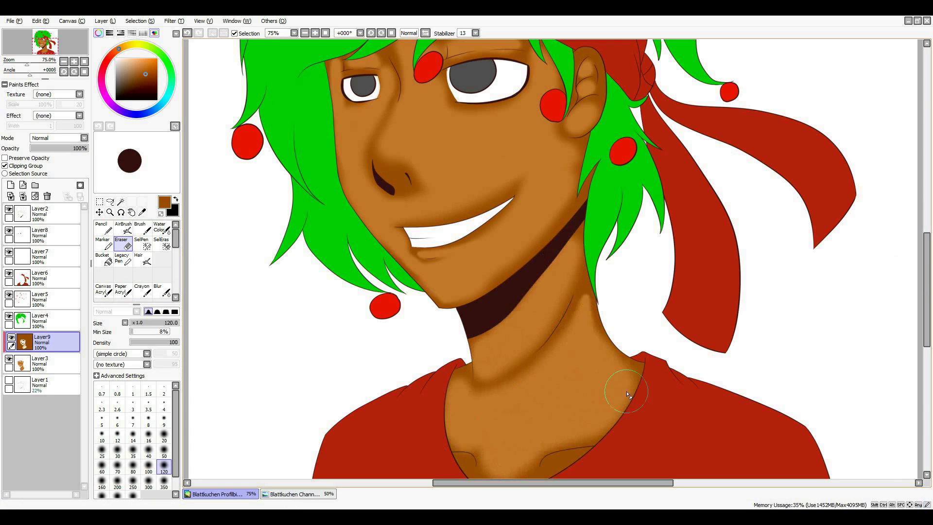
scroll(621, 386, "down", 3)
left_click_drag(453, 398, 530, 389)
Step: Soften the shading on the neck and chest with the Blur tool at size 80
left_click(162, 291)
left_click(165, 452)
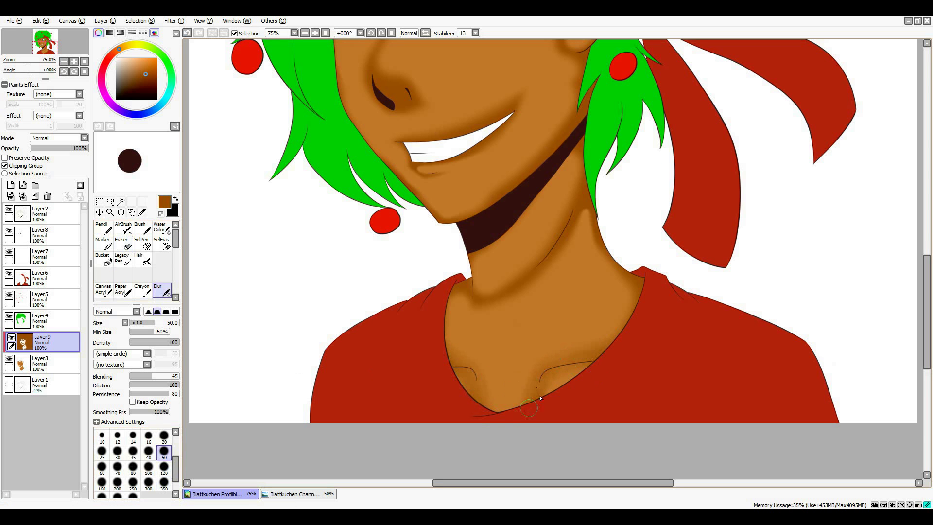
left_click(132, 467)
mouse_move(613, 223)
left_mouse_down()
mouse_move(588, 282)
mouse_move(461, 302)
left_mouse_up()
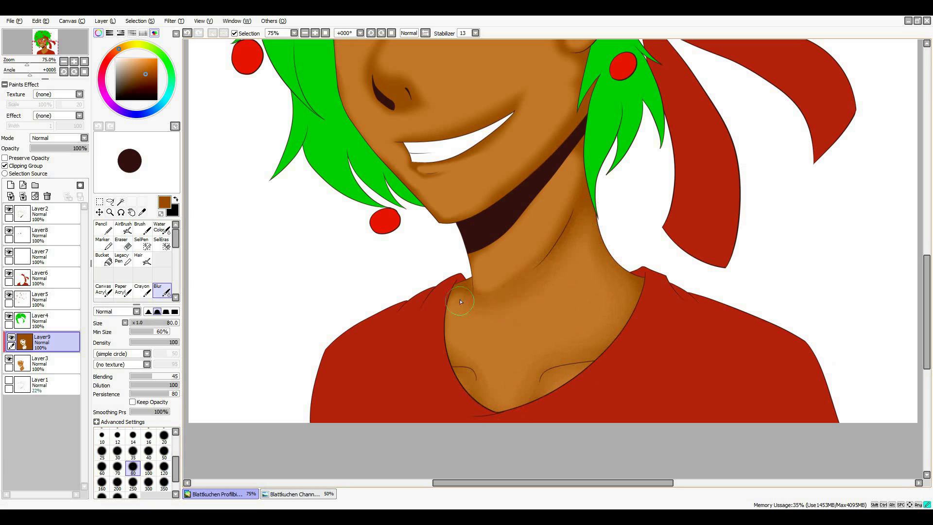
Step: Blur the edges of the face shading around the cheek, jaw, ear, eyes and nose bridge
scroll(881, 235, "up", 7)
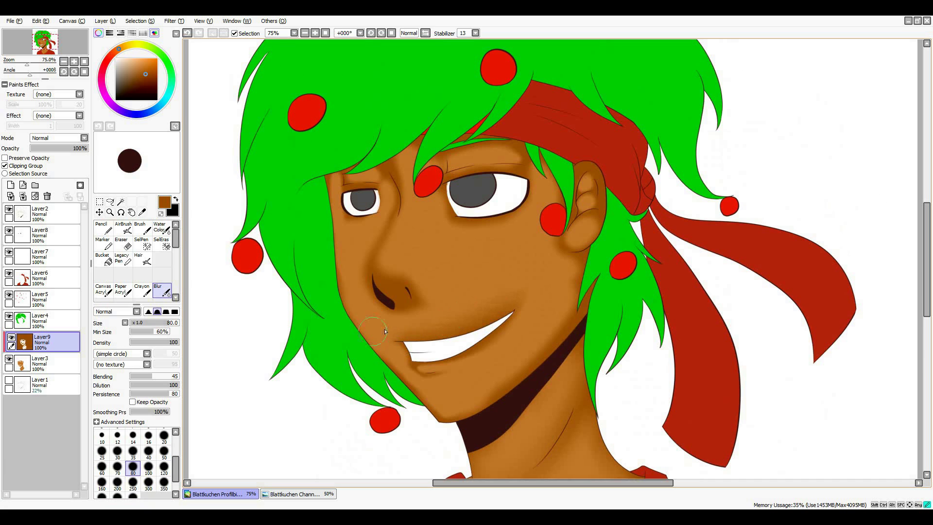
left_click_drag(334, 230, 354, 163)
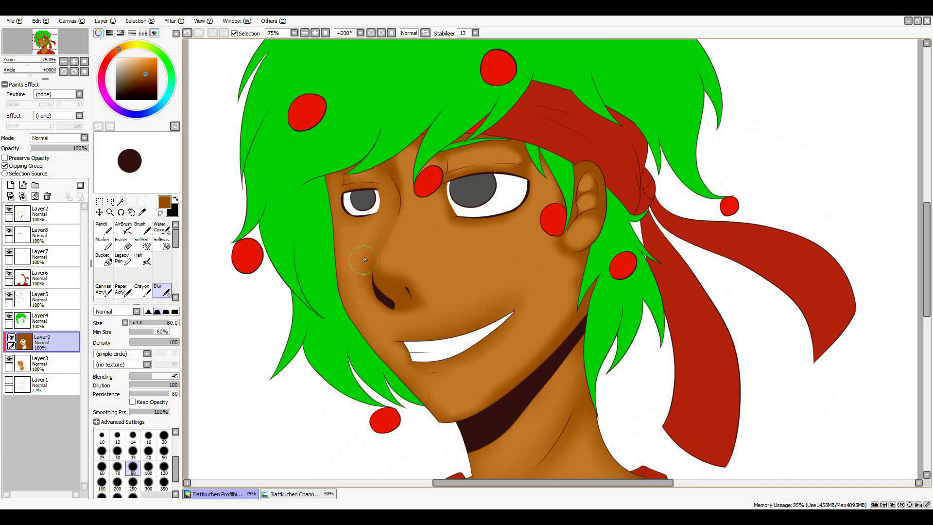
mouse_move(476, 361)
left_mouse_down()
mouse_move(566, 333)
mouse_move(574, 254)
mouse_move(599, 204)
left_mouse_up()
left_click_drag(447, 184, 408, 207)
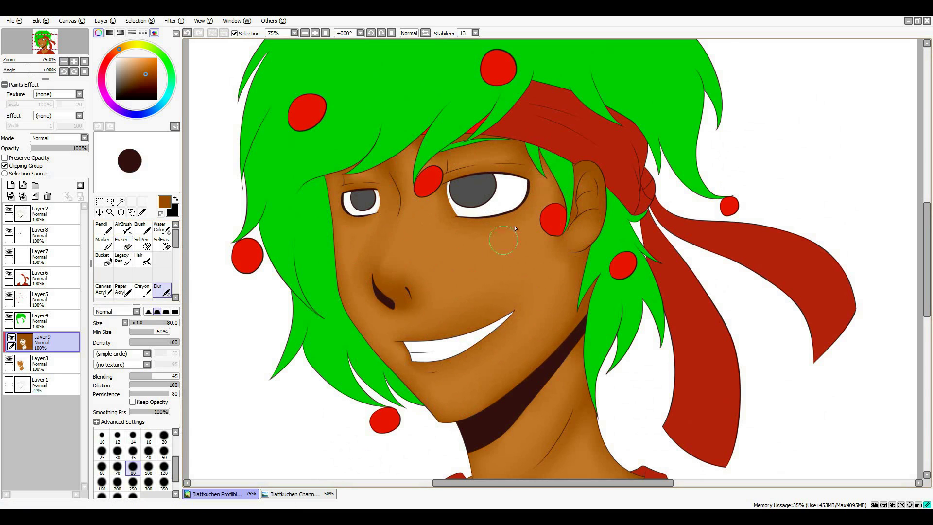
mouse_move(391, 202)
left_mouse_down()
mouse_move(372, 272)
mouse_move(404, 214)
left_mouse_up()
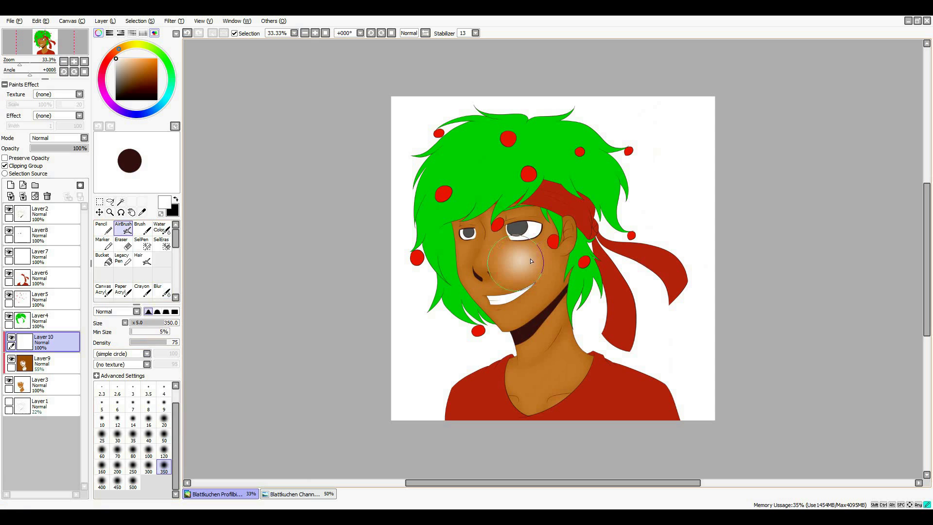
Step: Airbrush white highlights on the cheek, nose bridge, neck and chest, starting at size 350 and reducing it to 250
mouse_move(531, 261)
left_mouse_down()
mouse_move(487, 241)
mouse_move(465, 277)
left_mouse_up()
key("bracketleft")
key("bracketleft")
left_click_drag(545, 311, 535, 411)
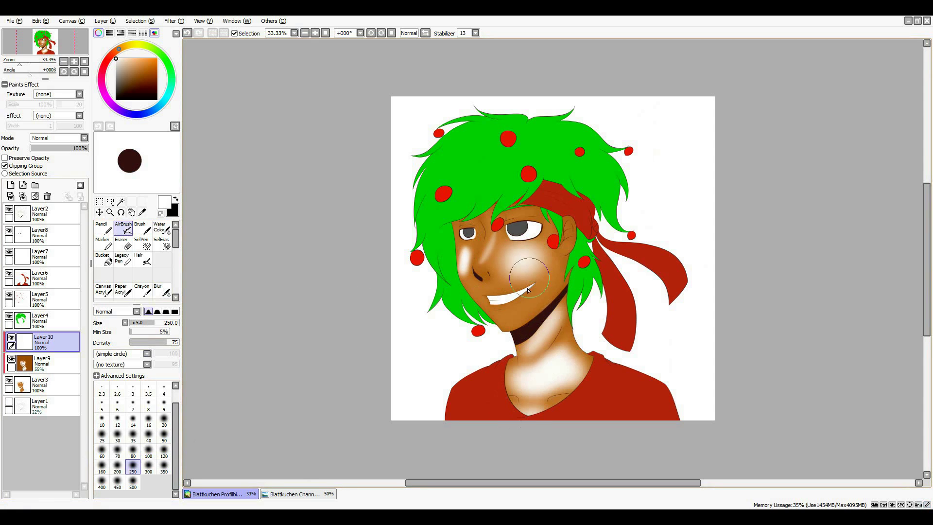
left_click_drag(529, 277, 549, 311)
Step: Soften the white skin highlights with the Blur tool at size 250 and lower their layer opacity to 22%
left_click(162, 291)
left_click(164, 467)
left_click(133, 482)
mouse_move(505, 238)
left_mouse_down()
mouse_move(535, 272)
mouse_move(472, 257)
mouse_move(481, 267)
left_mouse_up()
mouse_move(549, 252)
left_mouse_down()
mouse_move(511, 343)
mouse_move(581, 349)
mouse_move(532, 379)
mouse_move(557, 389)
left_mouse_up()
left_click(43, 148)
Step: Add a clipped layer above the hair fill and fill it with dark green
left_click(11, 185)
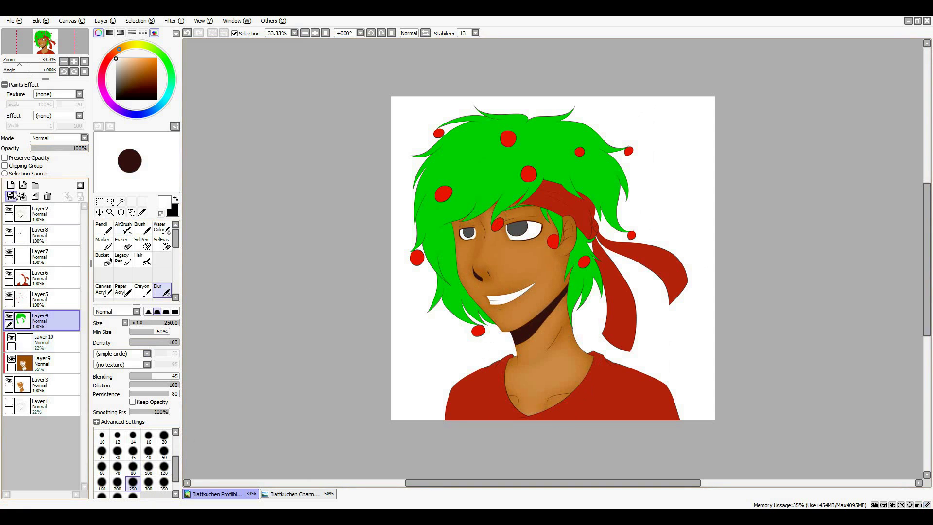
left_click(103, 259)
left_click(511, 146)
Step: Erase the dark green from the lit parts of the hair with a size 120 eraser, leaving shadows along the strands
left_click(123, 246)
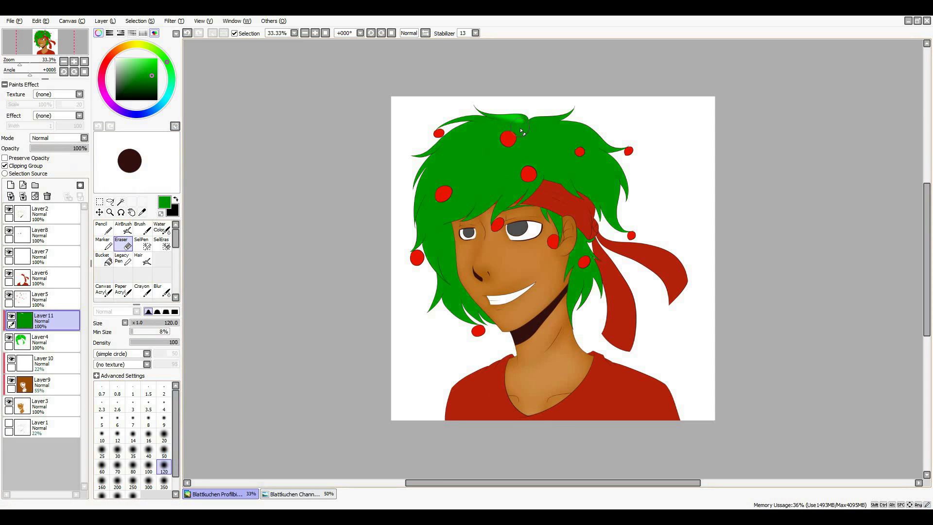
mouse_move(520, 131)
left_mouse_down()
mouse_move(406, 214)
mouse_move(412, 250)
mouse_move(465, 323)
left_mouse_up()
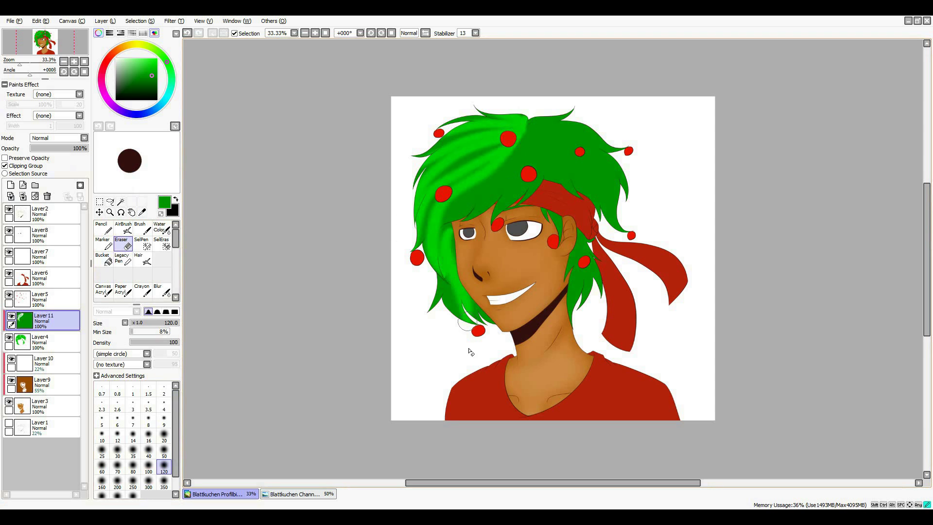
left_click_drag(442, 234, 525, 116)
mouse_move(512, 162)
left_mouse_down()
mouse_move(503, 214)
mouse_move(508, 194)
mouse_move(517, 208)
mouse_move(533, 148)
mouse_move(561, 111)
mouse_move(594, 133)
mouse_move(649, 207)
mouse_move(636, 181)
mouse_move(565, 127)
mouse_move(607, 207)
mouse_move(590, 160)
mouse_move(590, 192)
mouse_move(559, 235)
mouse_move(580, 243)
mouse_move(577, 311)
left_mouse_up()
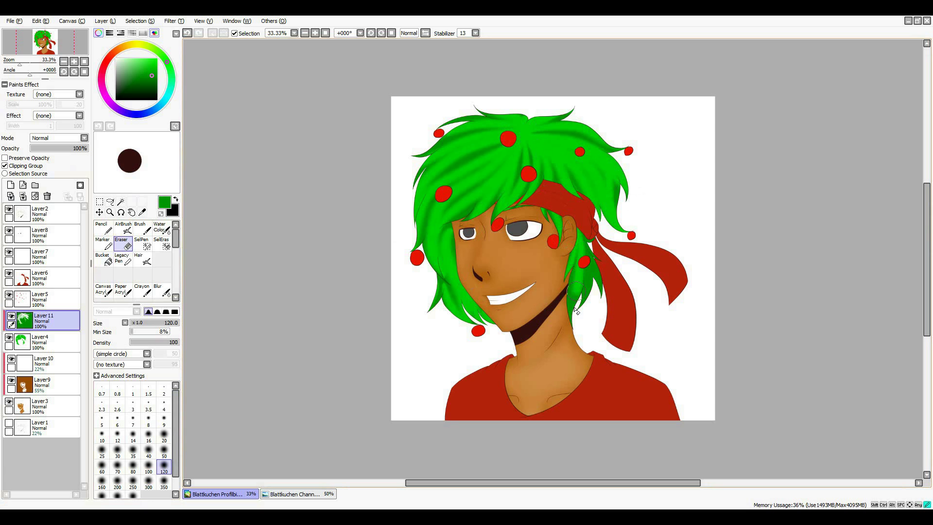
Step: Soften the hair shadows with the Blur tool at size 80 and lower their layer opacity to 38%
left_click(161, 290)
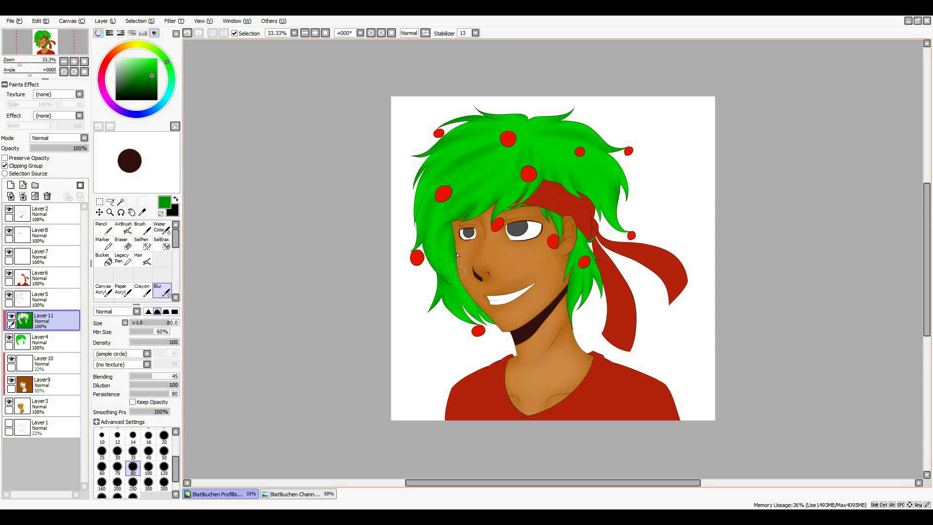
key("6")
key("v")
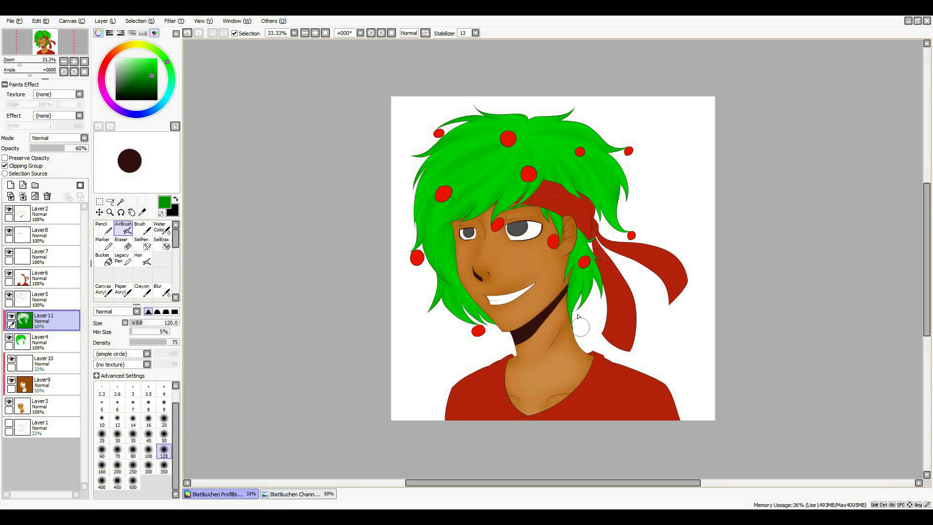
Step: Paint dark green strands across the hair on a new clipped layer with the size 120 Hair brush, and lower its opacity to 19%
key("ctrl+shift+n")
key("h")
key("d")
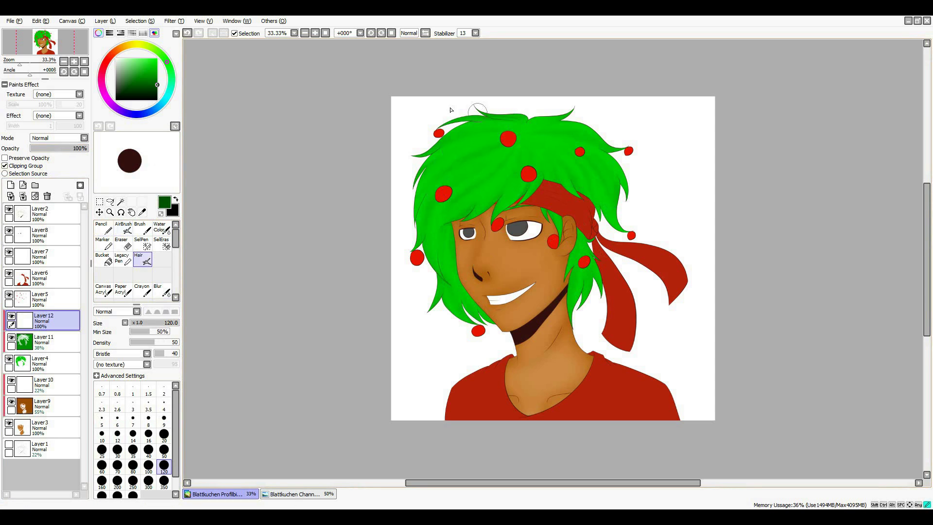
mouse_move(477, 110)
left_mouse_down()
mouse_move(428, 161)
mouse_move(420, 243)
mouse_move(480, 223)
mouse_move(474, 314)
left_mouse_up()
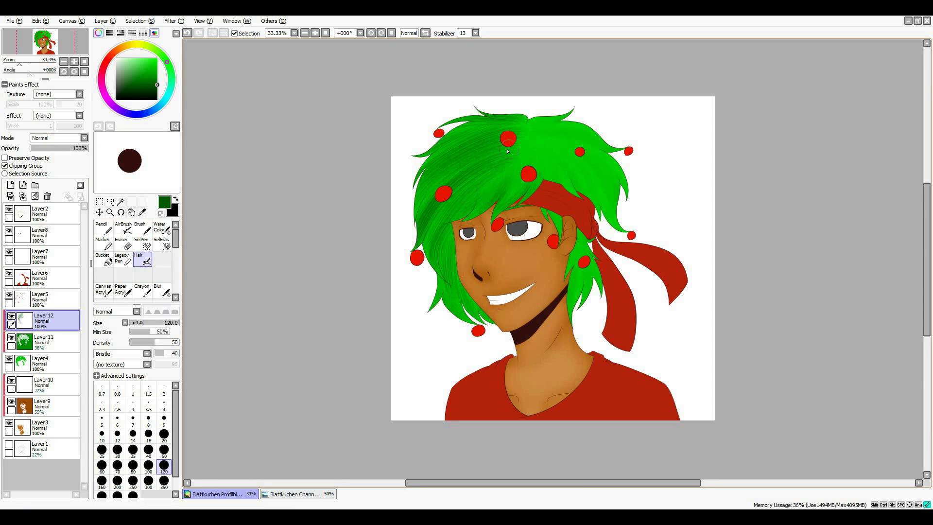
mouse_move(508, 152)
left_mouse_down()
mouse_move(532, 136)
mouse_move(604, 171)
mouse_move(623, 230)
mouse_move(569, 197)
left_mouse_up()
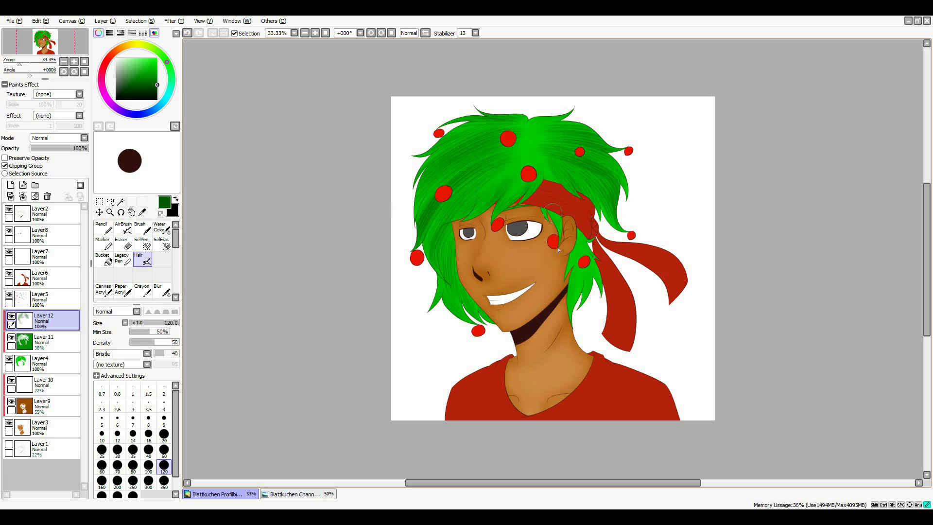
left_click_drag(559, 251, 586, 296)
left_click_drag(583, 218, 595, 292)
left_click(42, 148)
Step: Shade the berries with dark red on a clipped layer, erase the lit sides at size 350 and set the opacity to 66%
left_click(10, 299)
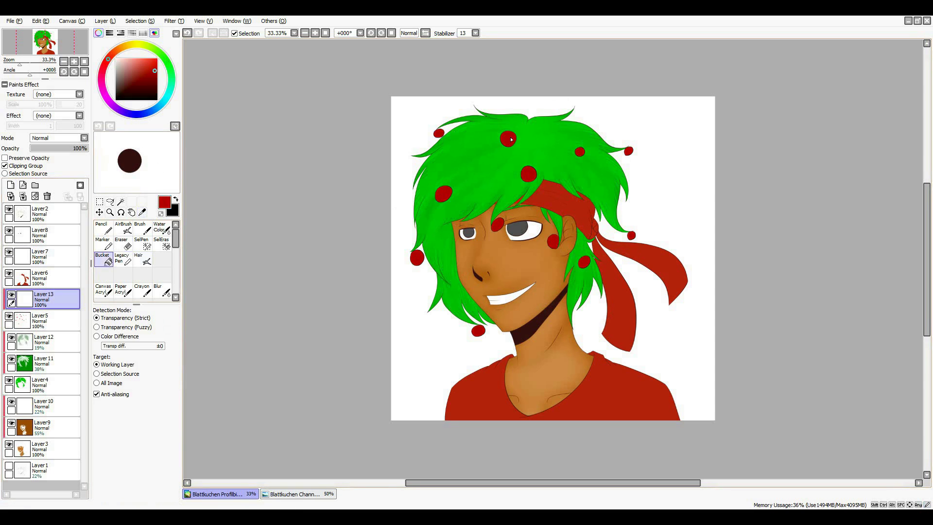
key("e")
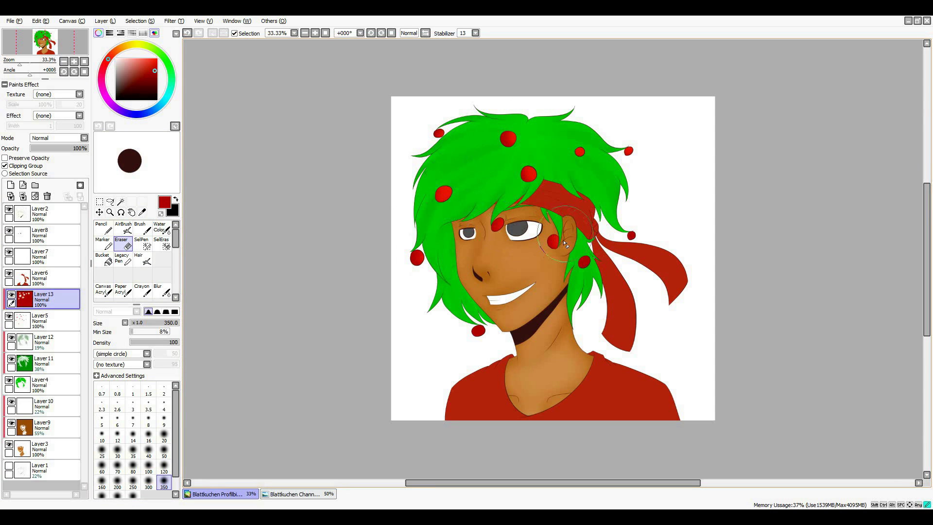
left_click(69, 149)
Step: Add a clipped layer above the shirt and headband fill and fill it with dark red
left_click(48, 278)
left_click(11, 185)
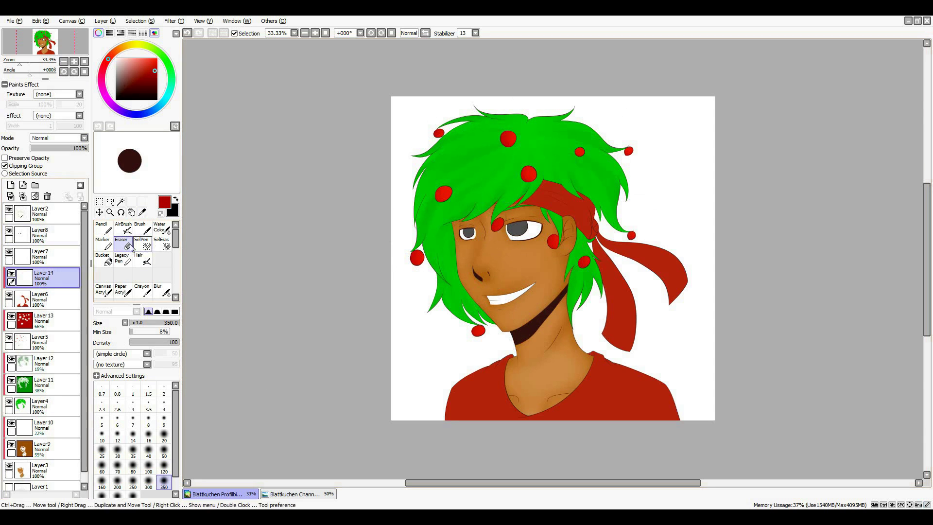
left_click(103, 258)
left_click(146, 79)
left_click(559, 389)
Step: Erase the dark red from the lit areas of the shirt and headband with a size 350 eraser, leaving shadows along the folds
left_click(123, 243)
mouse_move(584, 399)
left_mouse_down()
mouse_move(599, 377)
mouse_move(611, 374)
mouse_move(587, 444)
mouse_move(621, 400)
mouse_move(626, 375)
mouse_move(631, 388)
mouse_move(507, 418)
mouse_move(495, 382)
mouse_move(460, 388)
left_mouse_up()
mouse_move(615, 245)
left_mouse_down()
mouse_move(618, 322)
mouse_move(559, 204)
mouse_move(583, 209)
left_mouse_up()
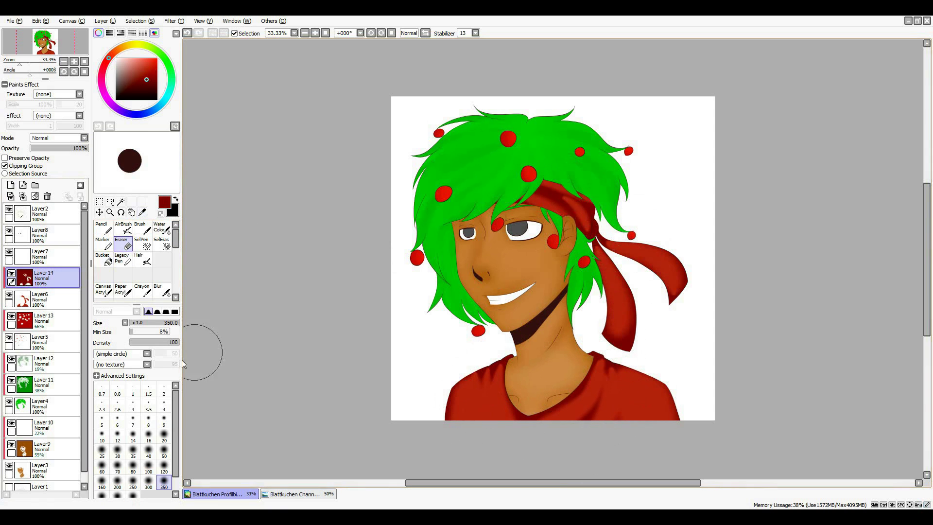
Step: Blur the shirt and headband shadows at sizes 80 and 120, and lower their layer opacity to 58%
left_click(162, 290)
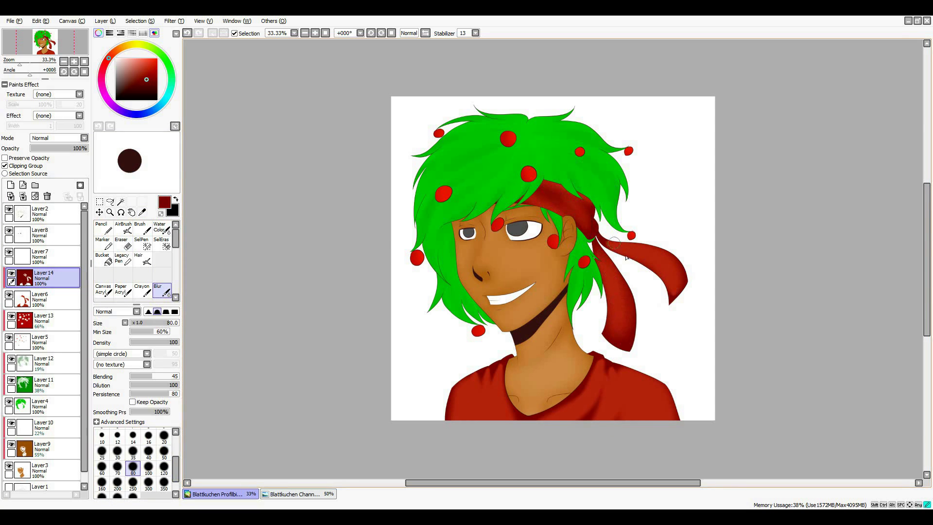
key("bracketright")
key("bracketright")
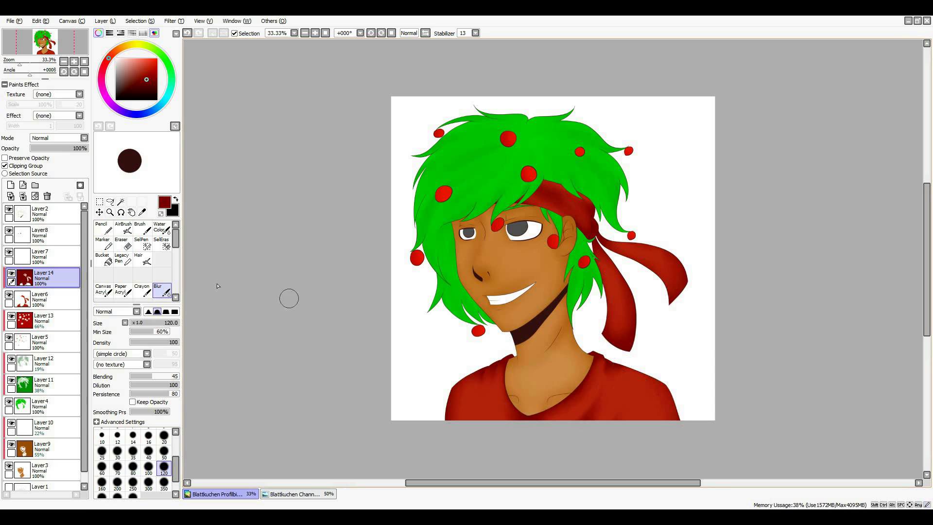
left_click_drag(86, 148, 64, 148)
Step: Airbrush white highlights on the headband and its tails on a new clipped layer
left_click(11, 185)
left_click(123, 227)
left_click(117, 58)
mouse_move(535, 194)
left_mouse_down()
mouse_move(588, 229)
mouse_move(622, 335)
left_mouse_up()
mouse_move(612, 243)
left_mouse_down()
mouse_move(500, 418)
mouse_move(598, 340)
left_mouse_up()
Step: Blur the white highlights on the shirt and headband tails at size 120 and lower their layer opacity to 38%
key("b")
mouse_move(501, 389)
left_mouse_down()
mouse_move(510, 427)
mouse_move(613, 352)
mouse_move(607, 396)
left_mouse_up()
mouse_move(615, 336)
left_mouse_down()
mouse_move(613, 247)
mouse_move(680, 277)
left_mouse_up()
left_click_drag(86, 148, 53, 148)
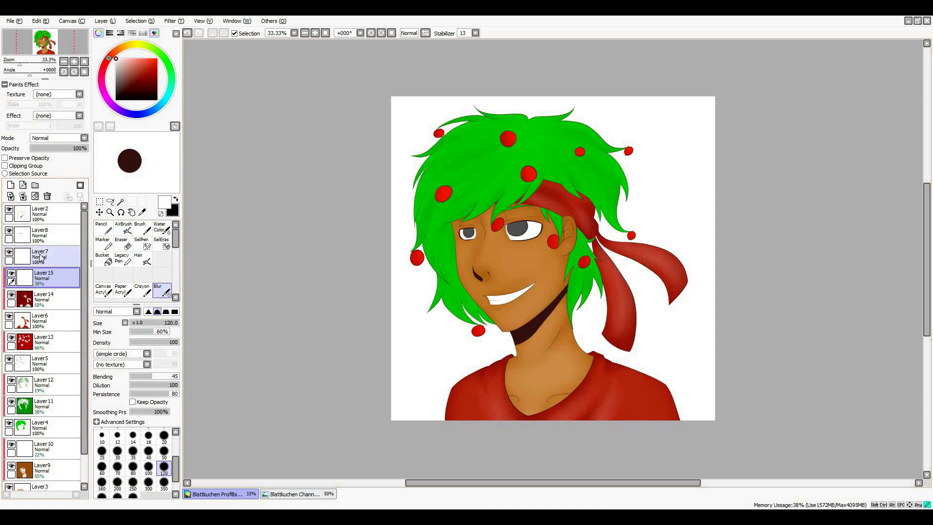
Step: Shade the teeth and eye whites light gray on a layer clipped to Layer7, erasing lit areas at size 120 and blurring at size 50
left_click(41, 256)
left_click(10, 185)
left_click(4, 166)
left_click(123, 243)
scroll(389, 129, "up", 3)
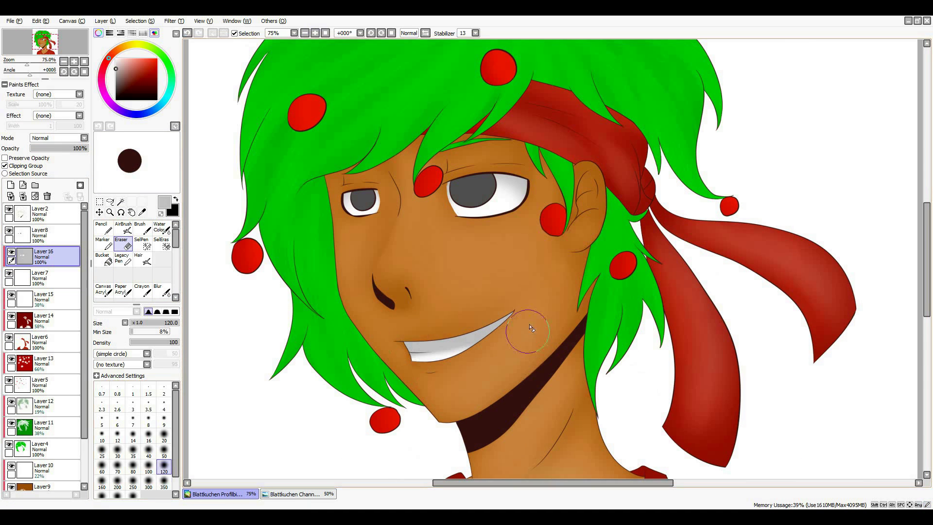
left_click(158, 290)
Step: Airbrush black pupils on a new layer clipped to the gray irises
left_click(10, 233)
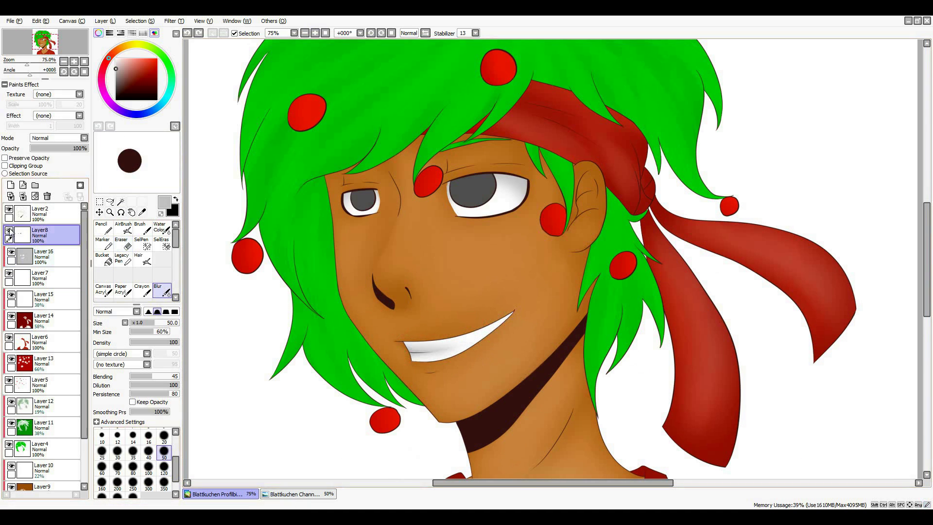
left_click(11, 184)
left_click(4, 166)
left_click(123, 228)
left_click(115, 96)
left_click_drag(358, 194, 370, 200)
Step: Shade the irises with black on further clipped layers, using the AirBrush
left_click(11, 184)
mouse_move(462, 180)
left_mouse_down()
mouse_move(479, 195)
mouse_move(510, 189)
left_mouse_up()
left_click(148, 312)
left_click(163, 452)
key("ctrl+plus")
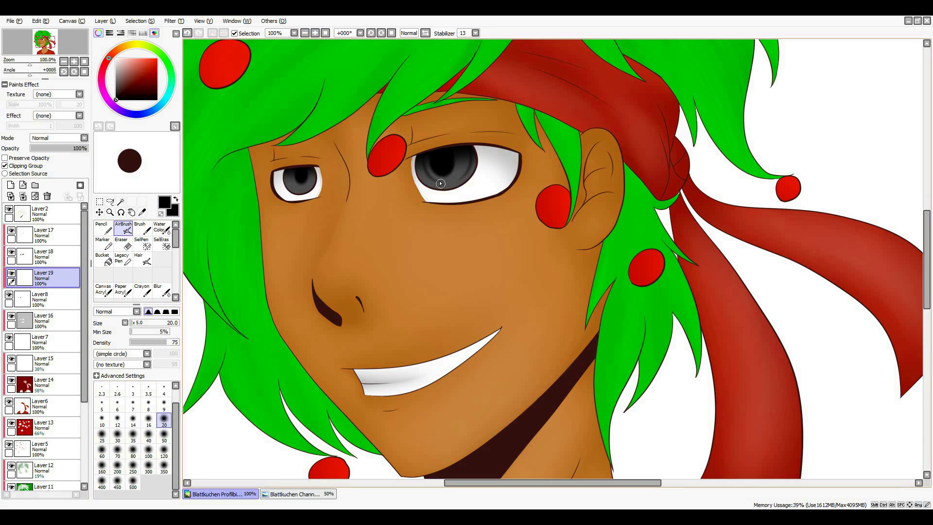
Step: Add gray highlights to the lower irises on a new clipped layer and soften them with the Blur tool at size 50
left_click(10, 185)
left_click(164, 434)
left_click(301, 195, "alt")
key("b")
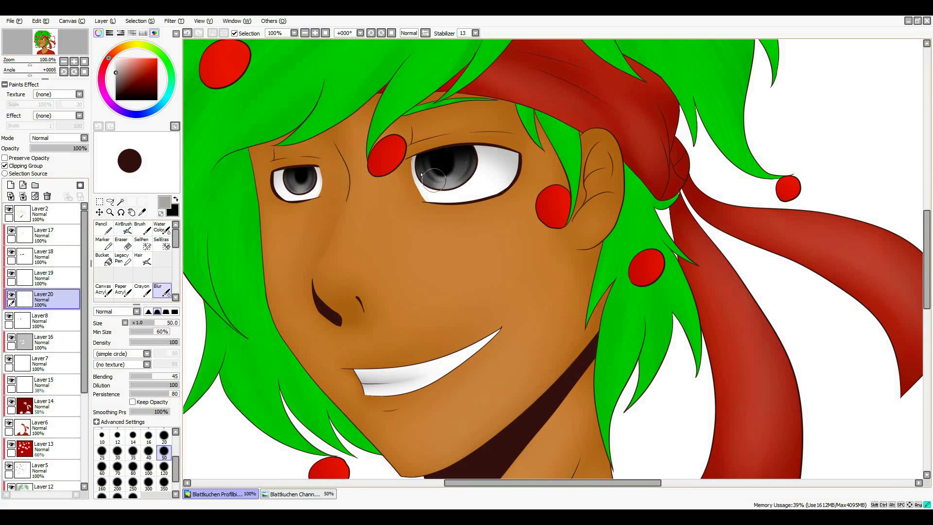
Step: Draw a small black signature beside the neck above the shoulder on a new topmost layer with the size 9 Pencil
left_click(305, 33)
left_click(43, 213)
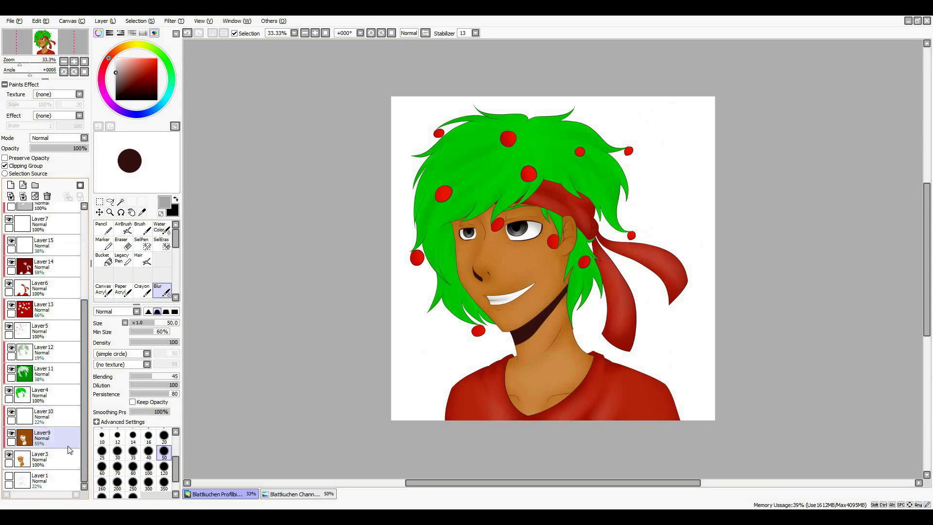
left_click(11, 185)
key("n")
key("ctrl+plus")
key("ctrl+plus")
key("ctrl+plus")
scroll(825, 201, "down", 5)
left_click_drag(390, 305, 402, 309)
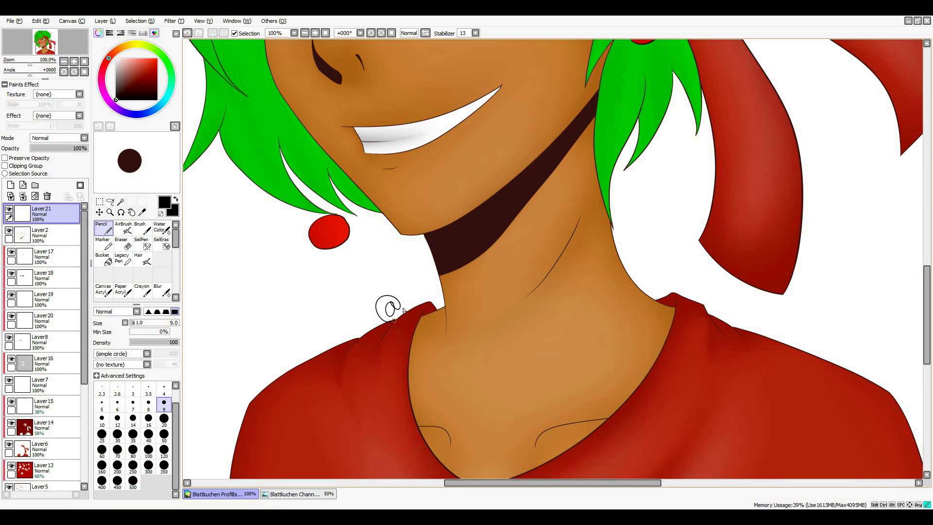
Step: Paint white shine patches on both sides of the hair on a new clipped layer above Layer12, enlarging the Pencil to size 120
key("ctrl+minus")
key("ctrl+minus")
key("ctrl+minus")
scroll(44, 340, "down", 5)
left_click(44, 353)
left_click(10, 185)
left_click(5, 166)
left_click(164, 434)
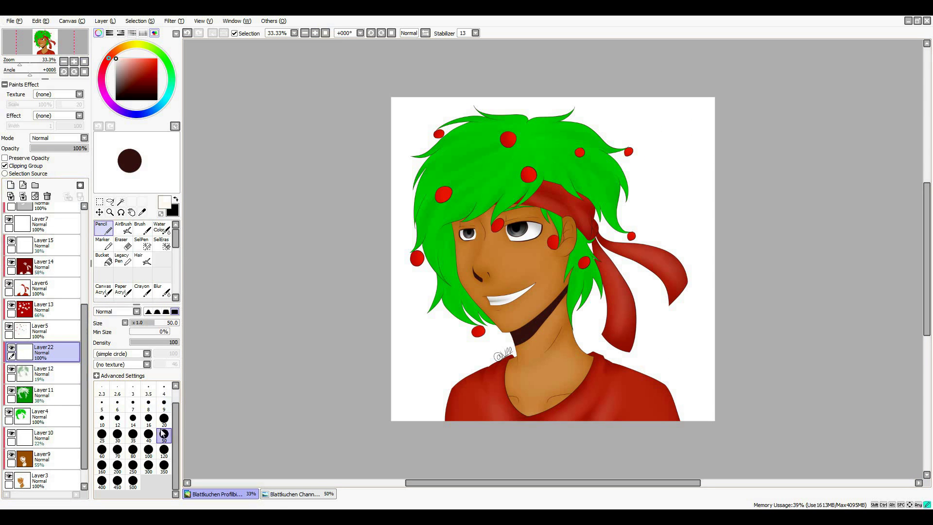
mouse_move(439, 143)
left_mouse_down()
mouse_move(466, 146)
mouse_move(486, 183)
left_mouse_up()
left_click_drag(595, 141, 604, 141)
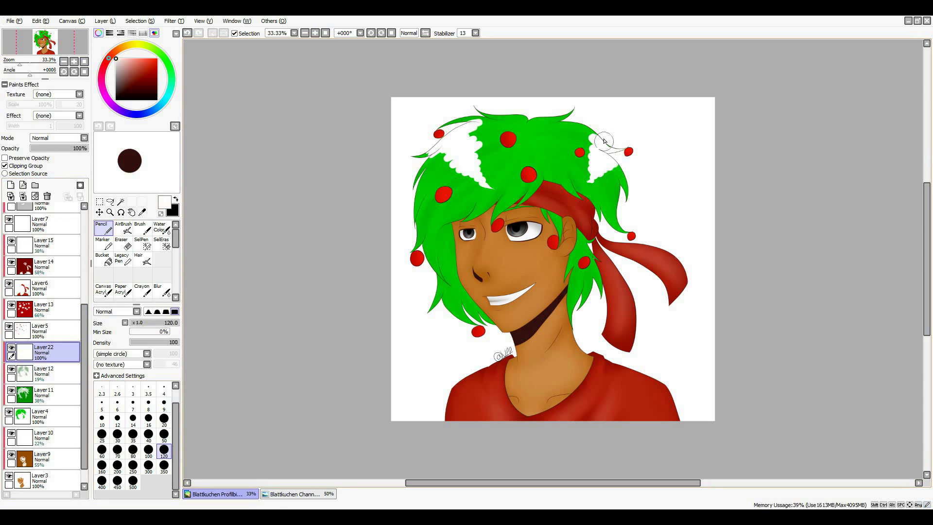
Step: Soften the white hair shine with the Blur tool at size 120 and lower its layer opacity to 50%
key("b")
mouse_move(443, 277)
left_mouse_down()
mouse_move(481, 141)
mouse_move(466, 160)
left_mouse_up()
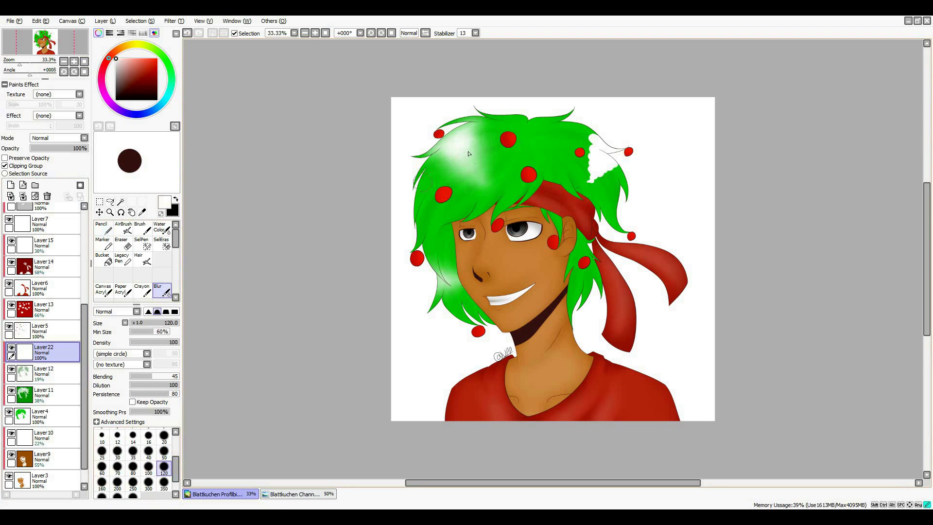
left_click_drag(598, 180, 587, 140)
left_click_drag(89, 148, 59, 149)
Step: Draw fine white highlight strands over the hair shine on a new clipped layer and soften them with the Blur tool at size 50
left_click(11, 186)
left_click(103, 229)
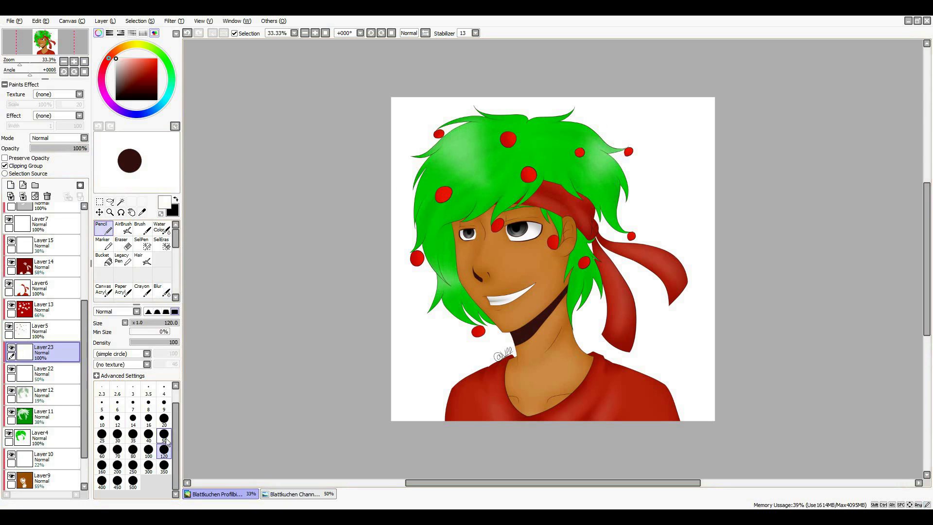
key("b")
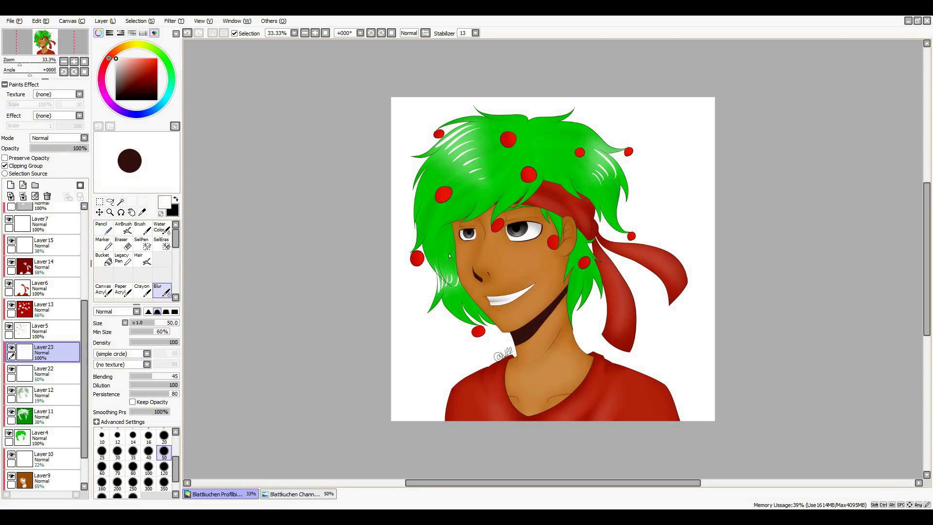